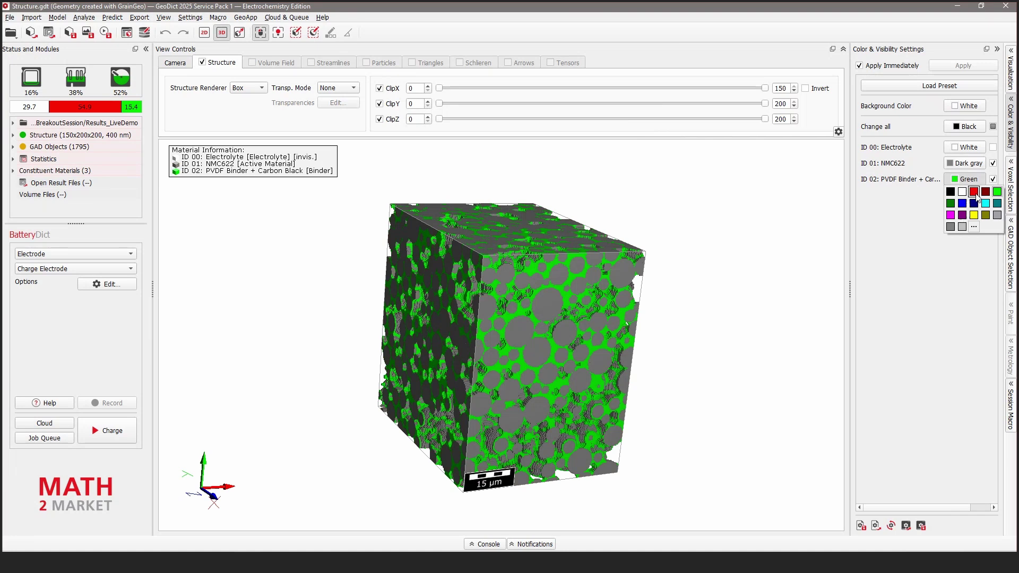
- Colour the PVDF Binder + Carbon Black material (ID 02) red and inspect the structure from another angle
left_click(974, 192)
left_click_drag(644, 284, 508, 352)
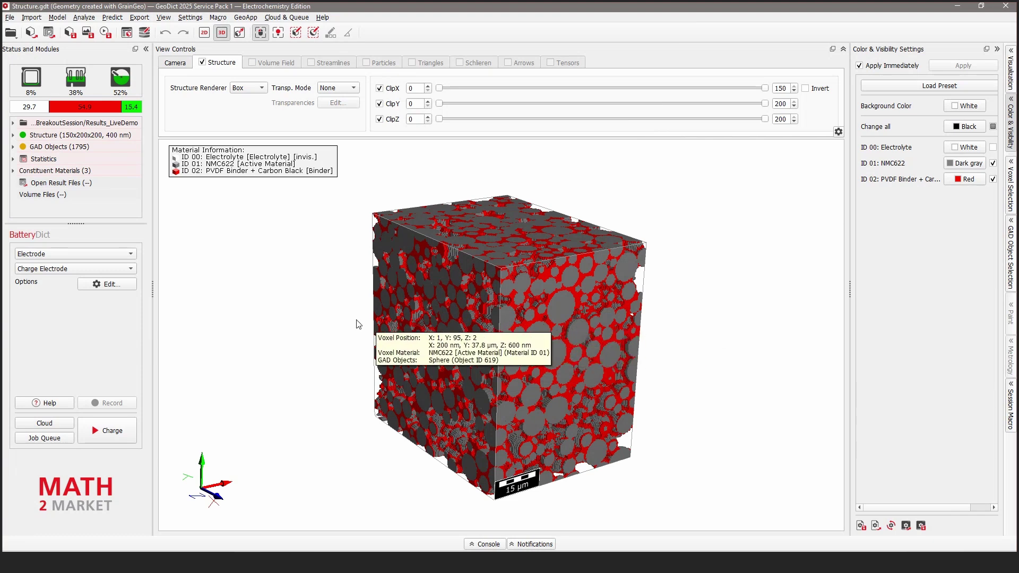
left_click_drag(499, 361, 509, 386)
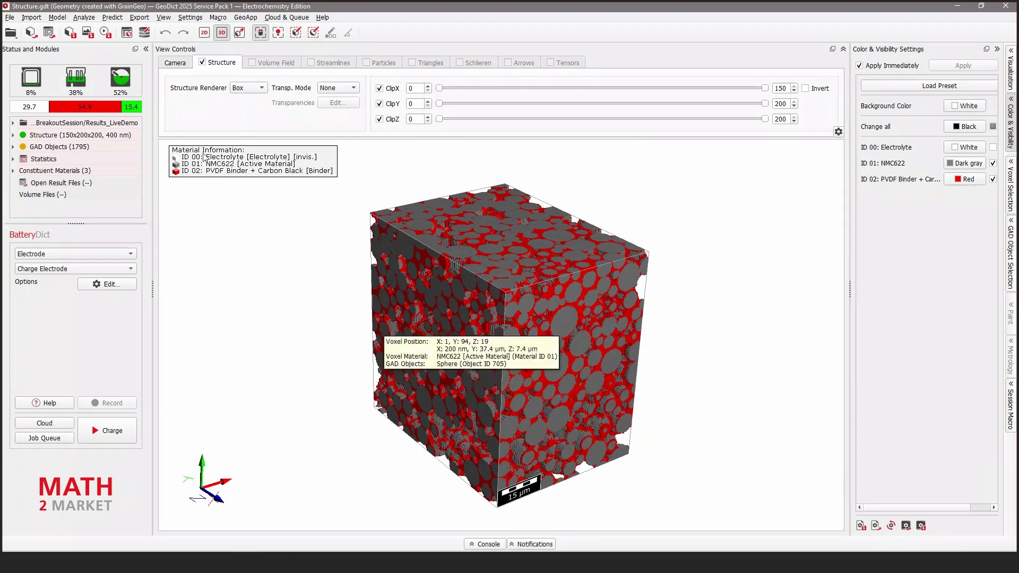
- Open the result file ChargeElectrode_CutOff3.4V_v2_meso.gdr from the InputData folder
left_click(48, 33)
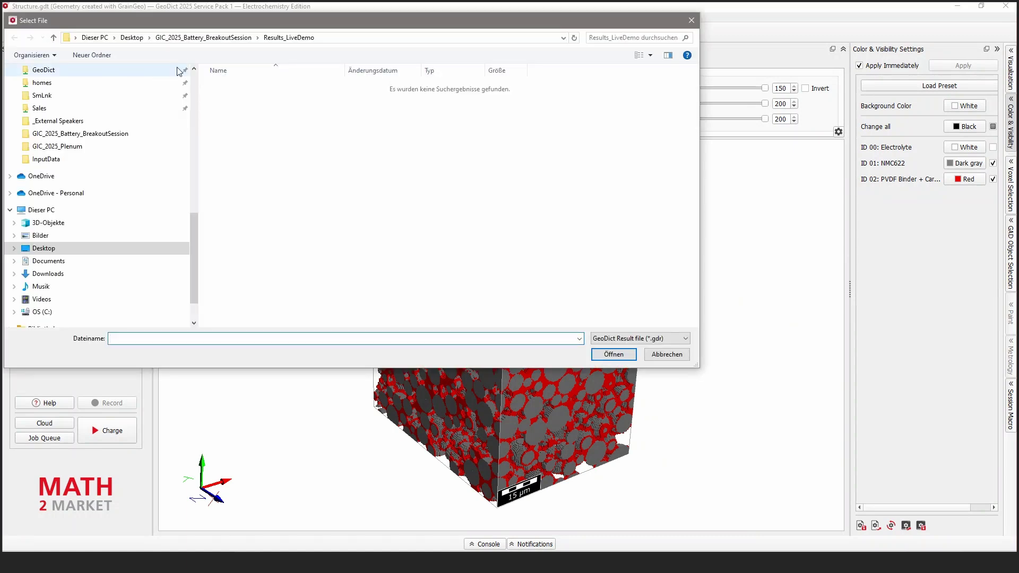
left_click(234, 38)
double_click(234, 85)
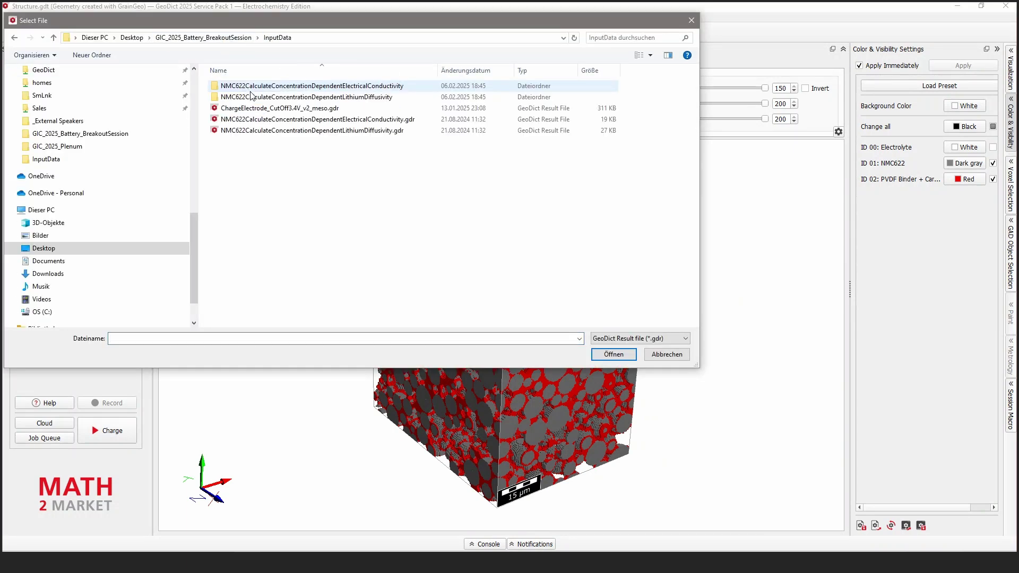
left_click(276, 109)
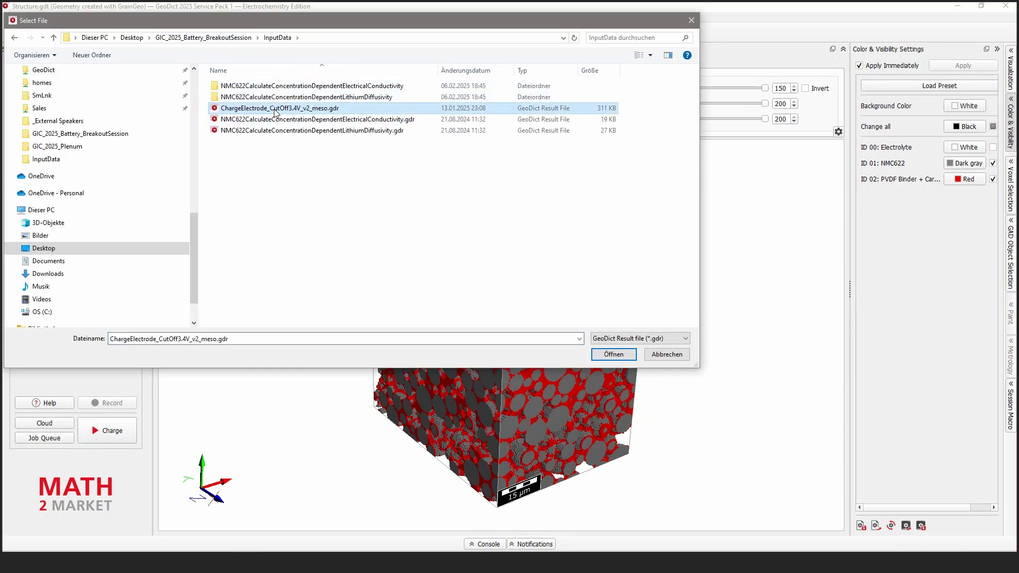
left_click(613, 354)
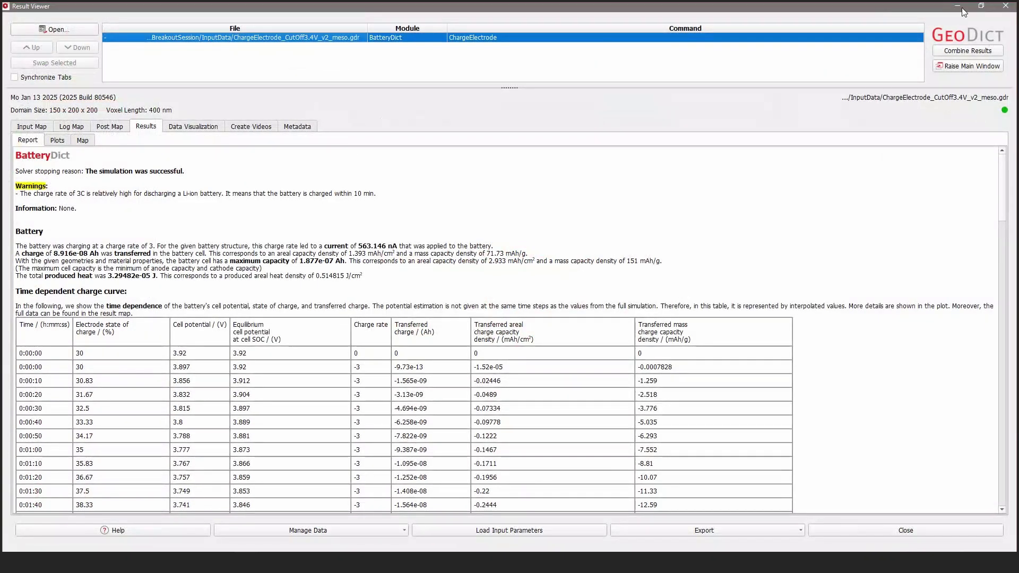
- Examine the charge curve plots for charge rate over time and cell potential over electrode state of charge
left_click(57, 141)
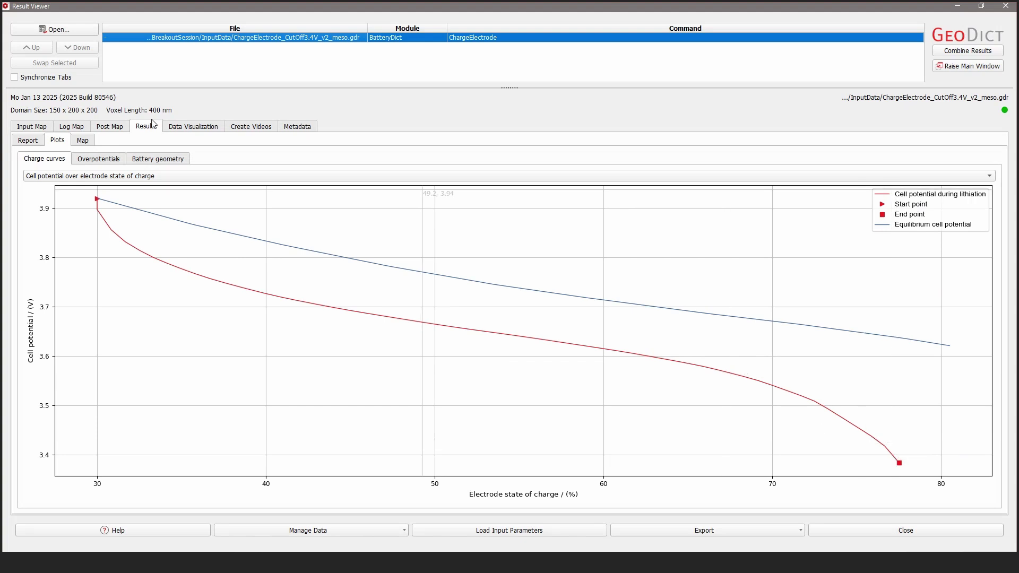
left_click(171, 176)
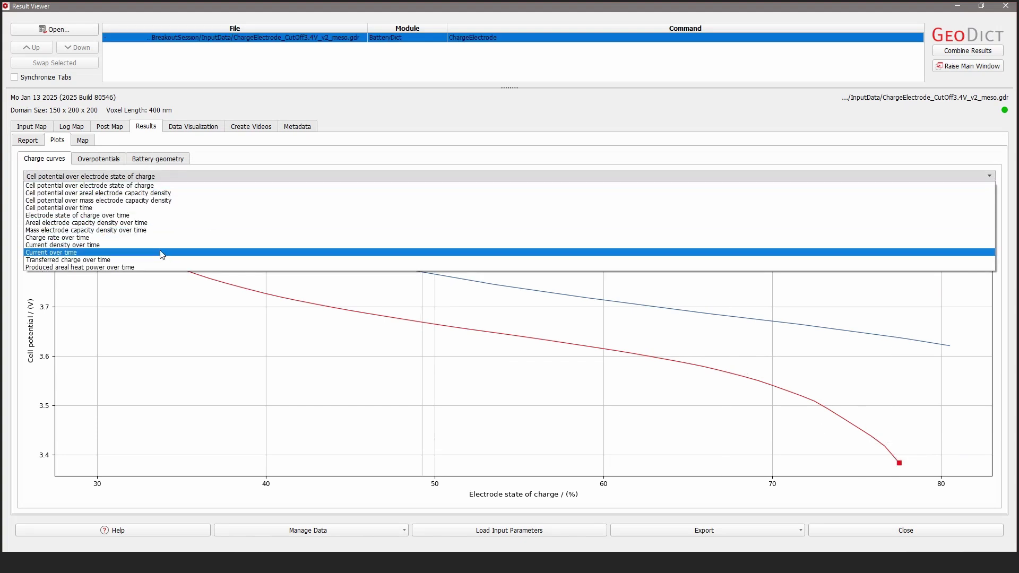
left_click(155, 237)
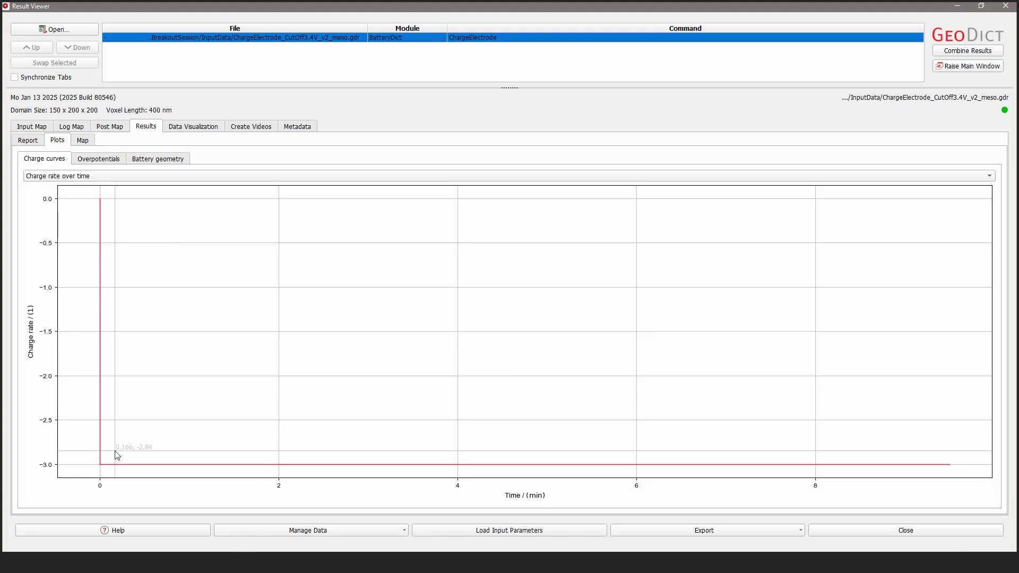
left_click(134, 176)
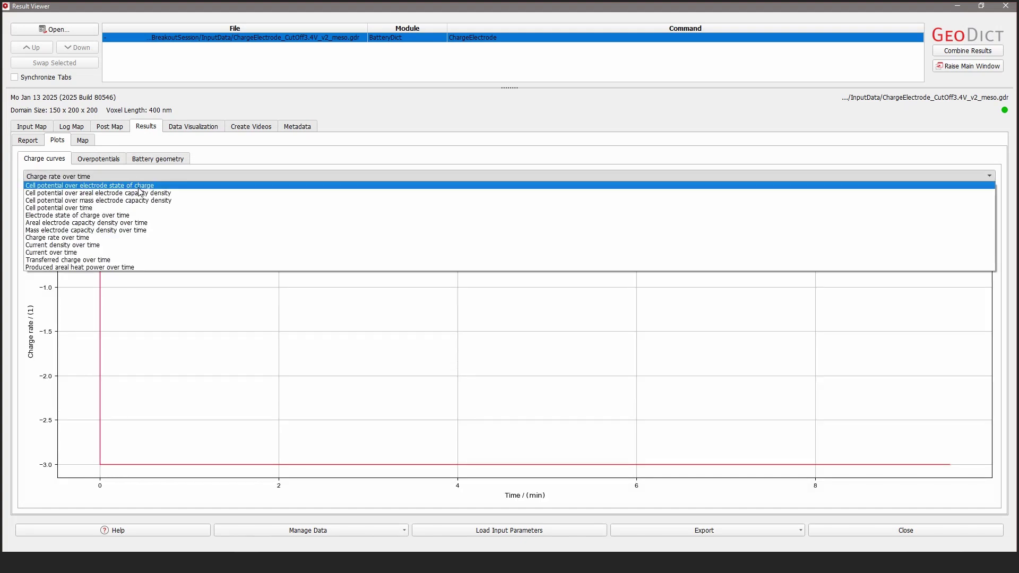
left_click(140, 186)
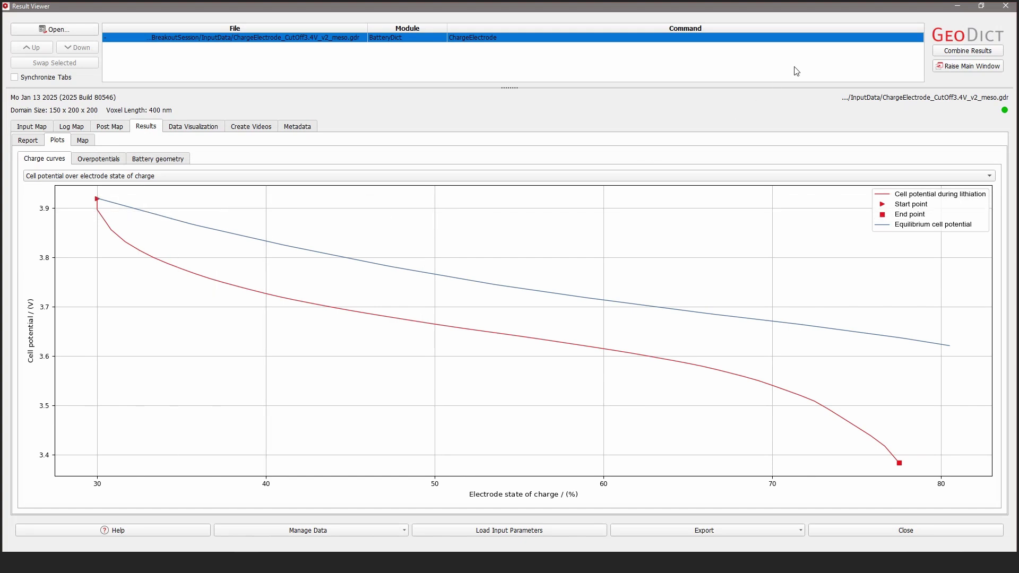
left_click(982, 6)
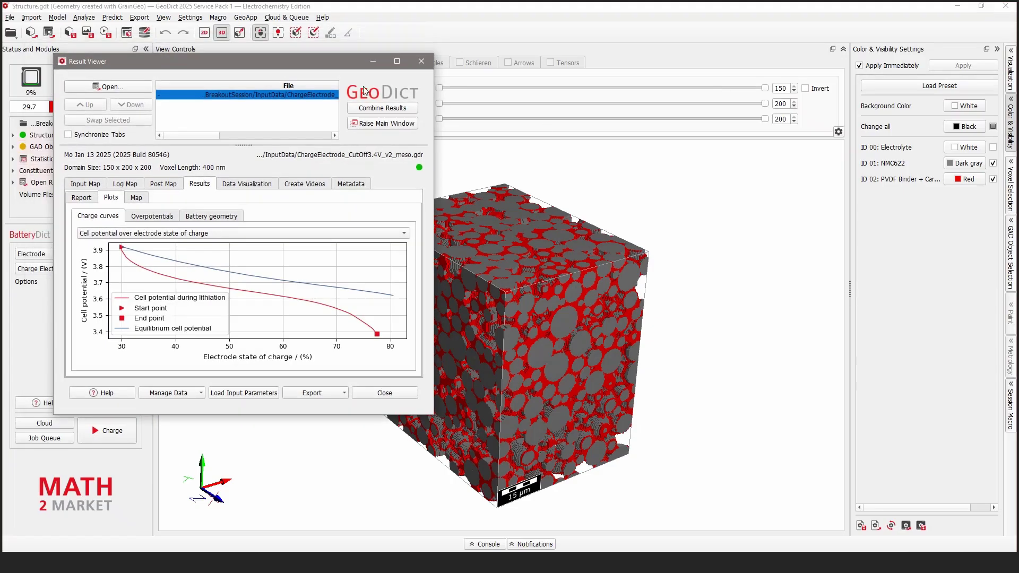
left_click(397, 62)
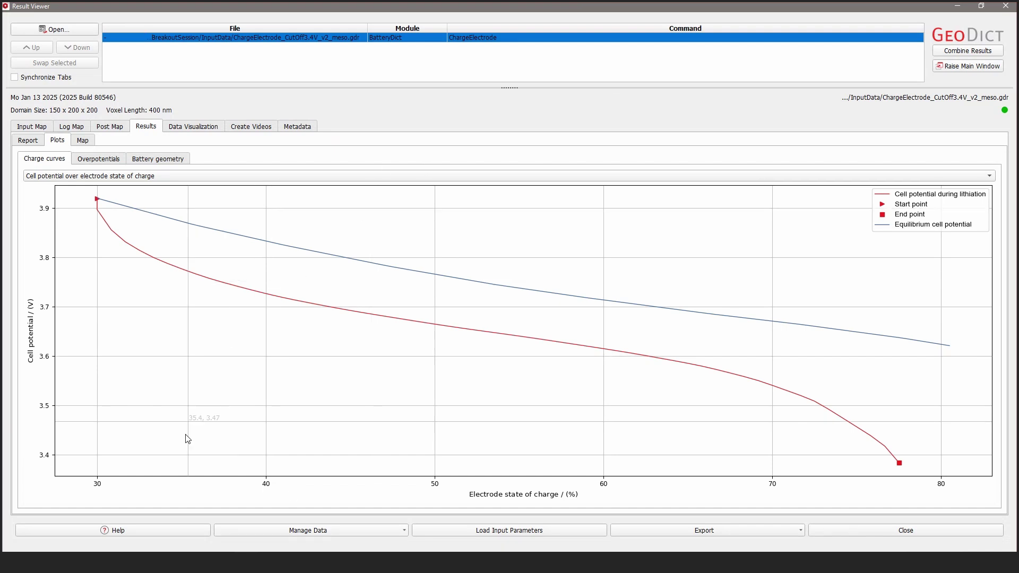
- Switch to File Explorer and open NMC622LithiumDiffusivity.txt from the InputData subfolder NMC622CalculateConcentrationDependentLithiumDiffusivity
mouse_move(153, 560)
left_click(157, 514)
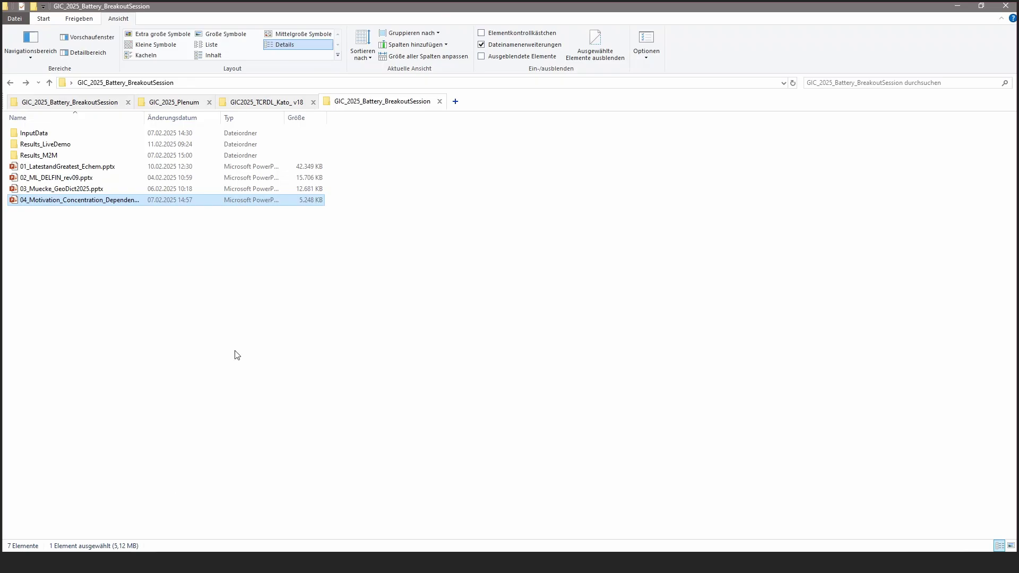
double_click(93, 136)
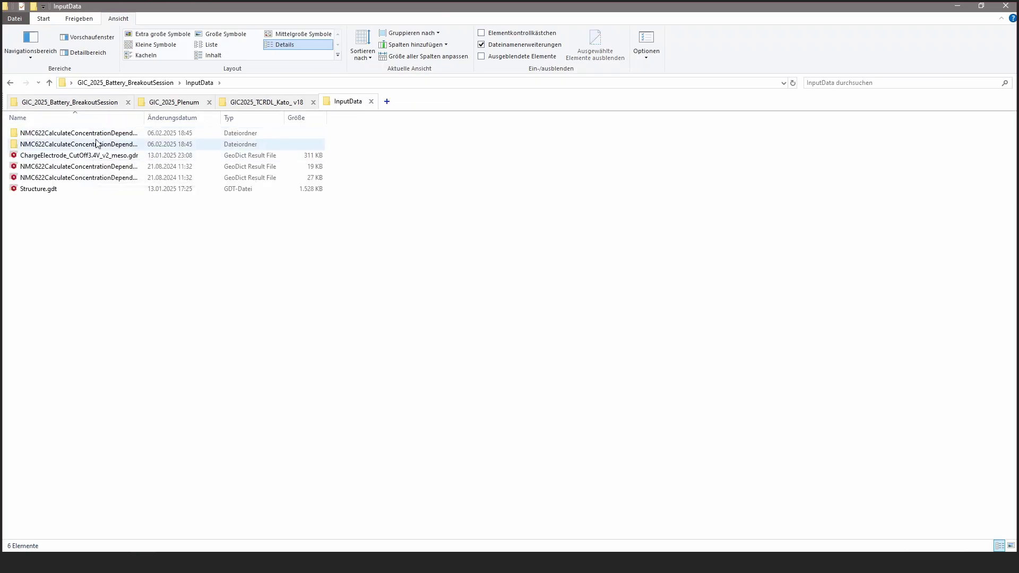
left_click_drag(145, 117, 255, 117)
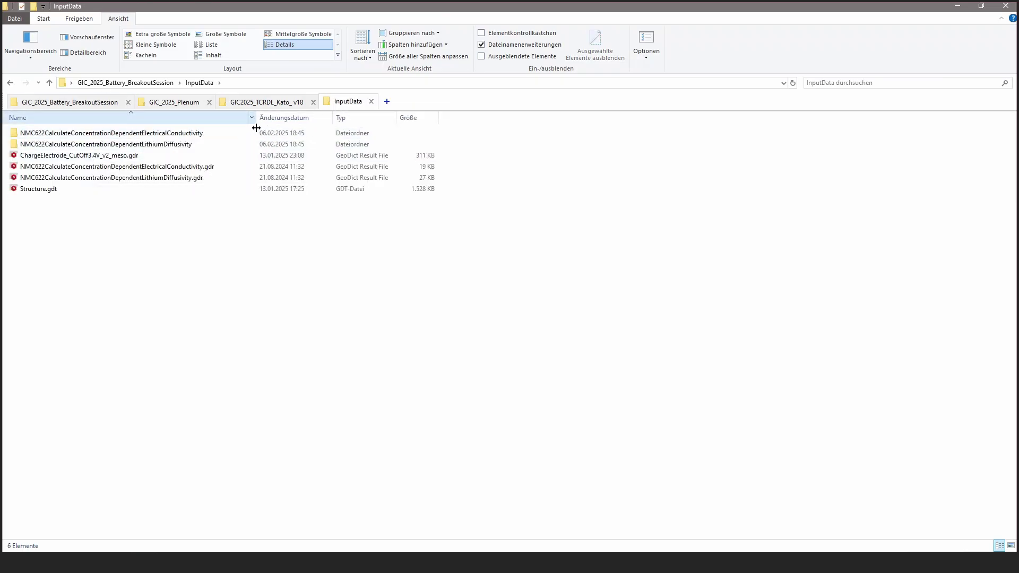
double_click(183, 144)
double_click(100, 134)
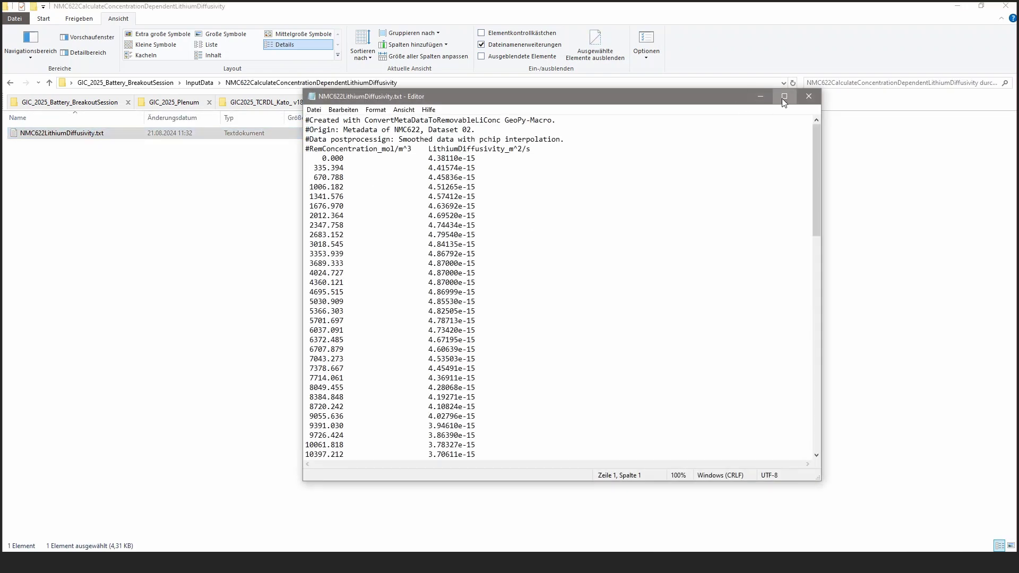
left_click(784, 97)
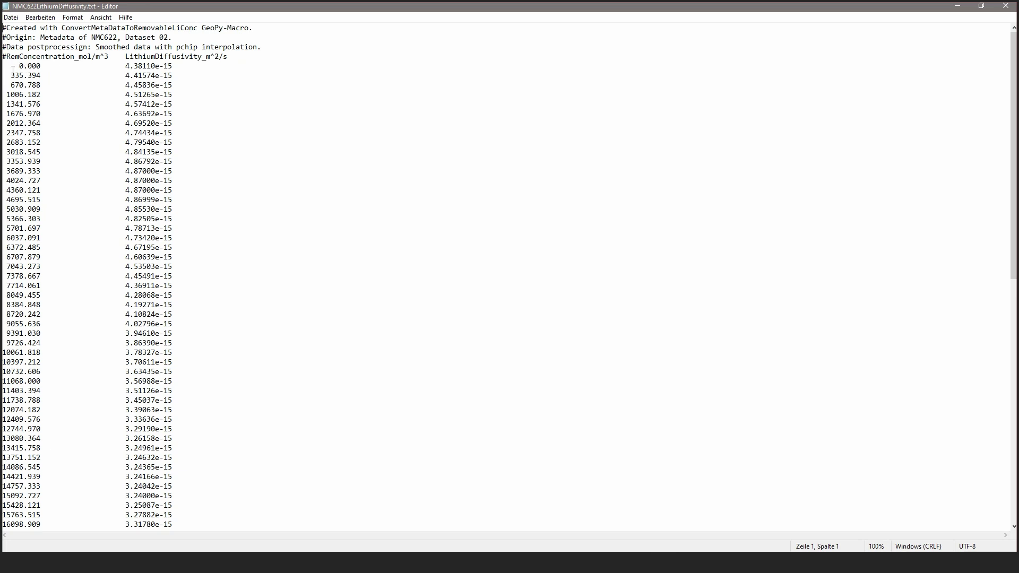
- Review the first and last lithium concentrations and their diffusivity values in the text file, and close it
left_click_drag(13, 70, 50, 70)
left_click(19, 66)
scroll(23, 79, "down", 17)
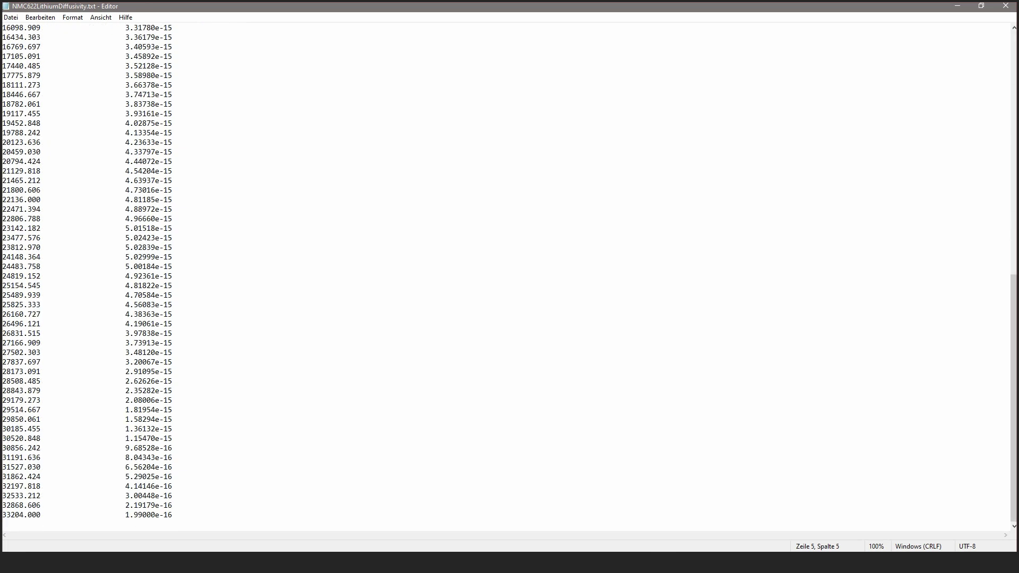
left_click_drag(48, 516, 2, 516)
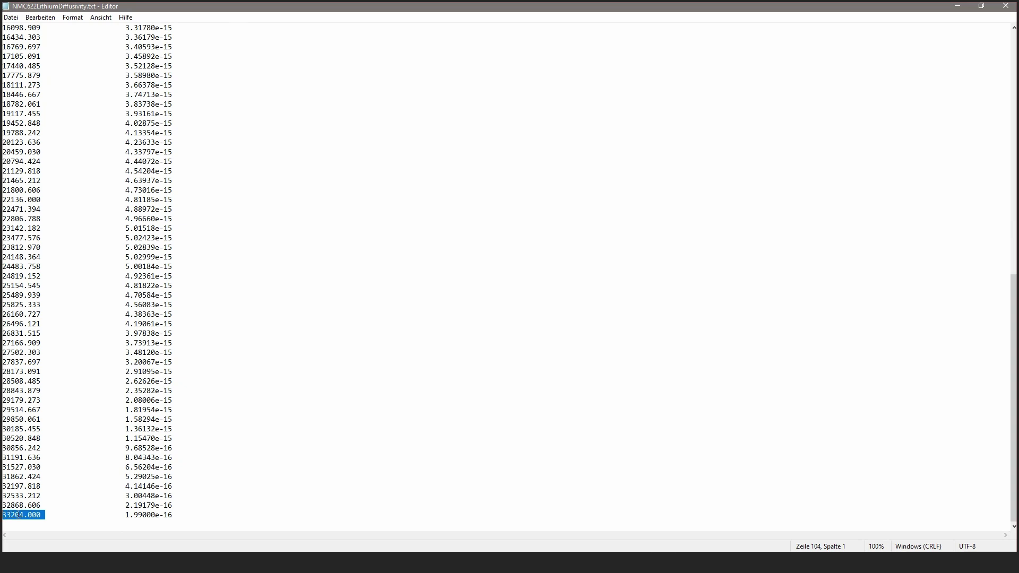
scroll(17, 515, "up", 10)
scroll(18, 515, "down", 10)
scroll(19, 514, "up", 17)
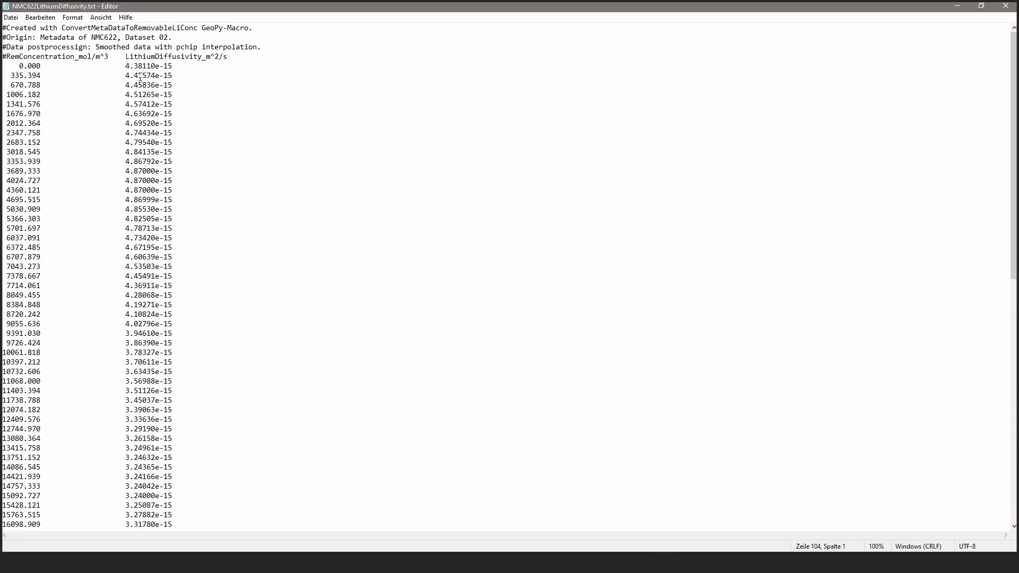
scroll(140, 78, "down", 17)
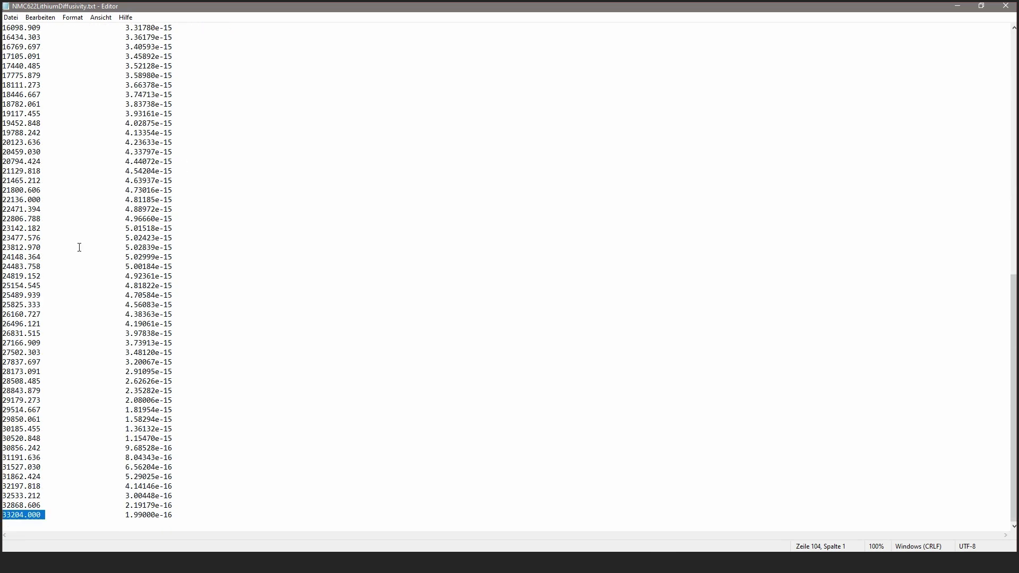
left_click(1006, 6)
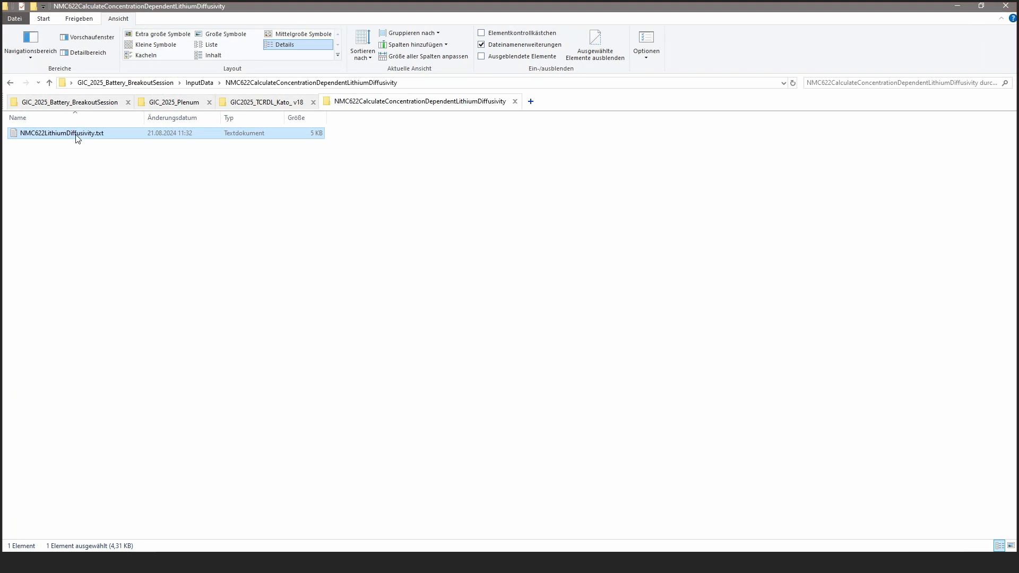
- Paste a copy of NMC622LithiumDiffusivity.txt into the Results_LiveDemo folder
left_click(150, 83)
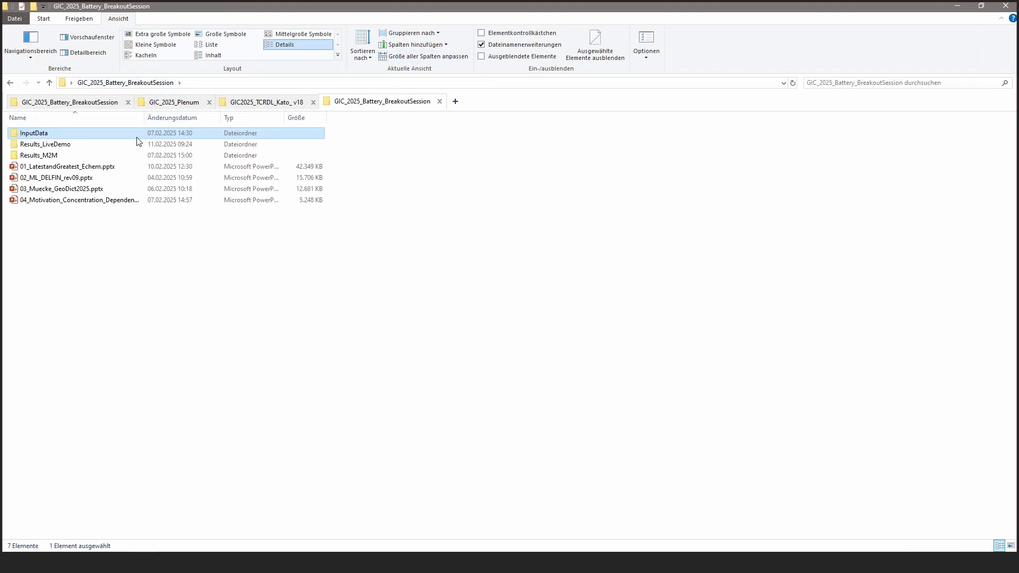
double_click(118, 148)
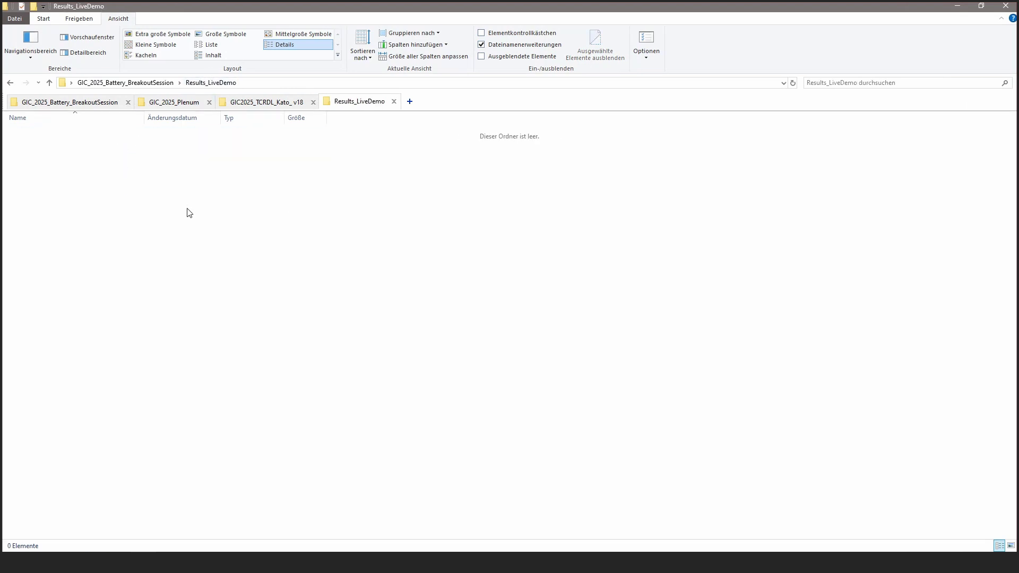
key("ctrl+v")
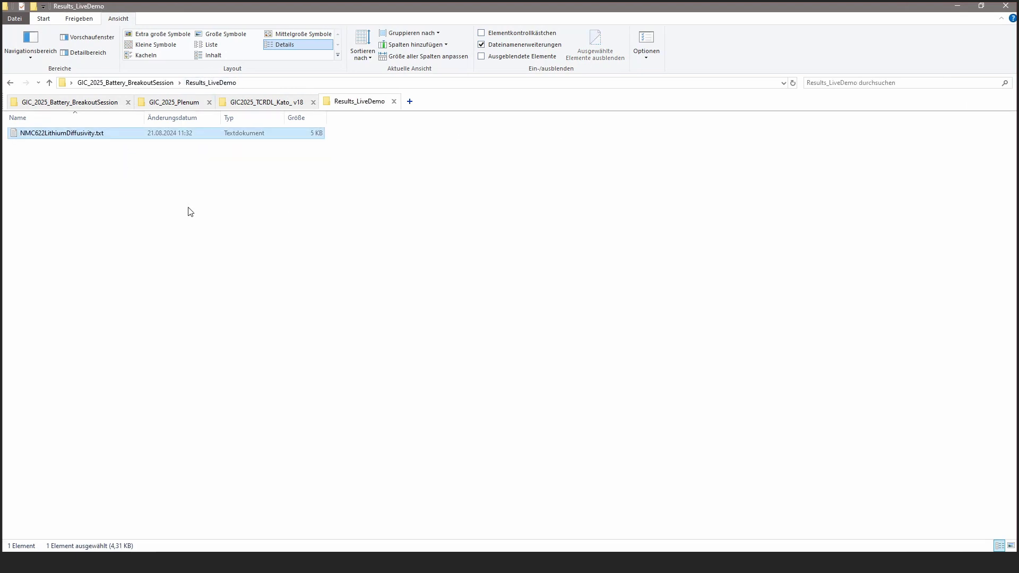
- Copy the full file name NMC622LithiumDiffusivity.txt, including its extension, to the clipboard without renaming the file
key("F2")
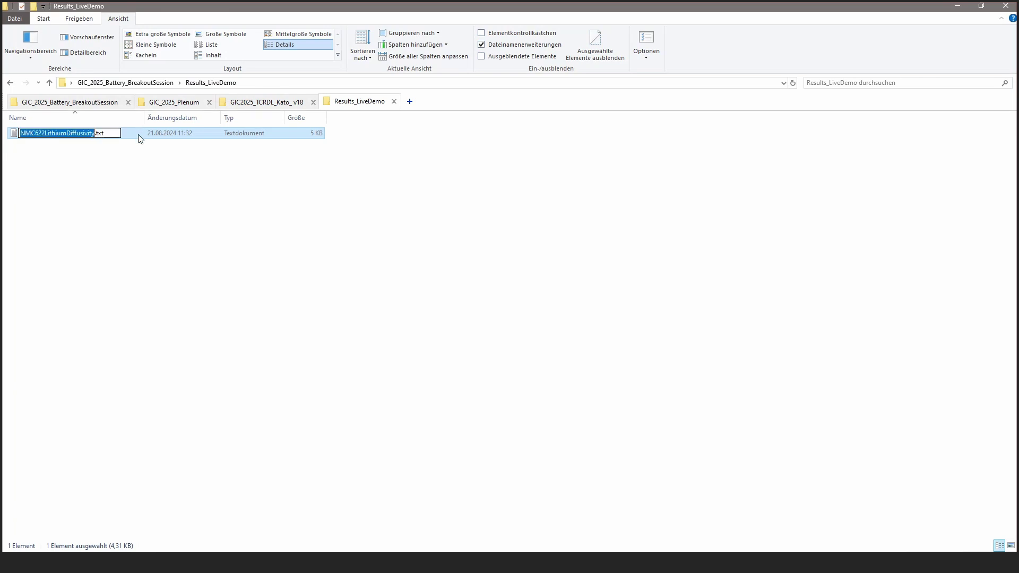
left_click(114, 133)
left_click_drag(110, 133, 17, 132)
key("ctrl+c")
right_click(37, 135)
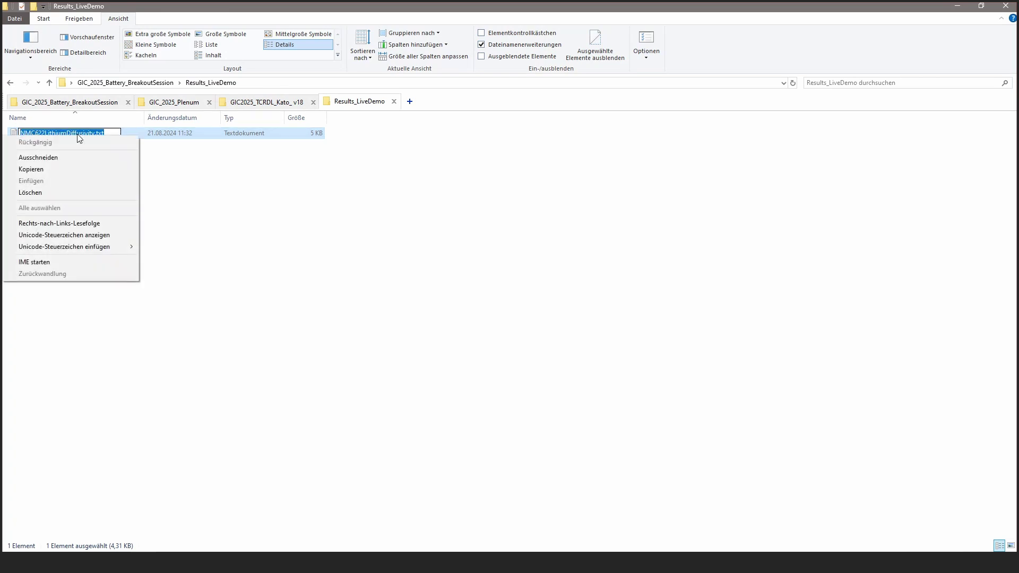
left_click(53, 169)
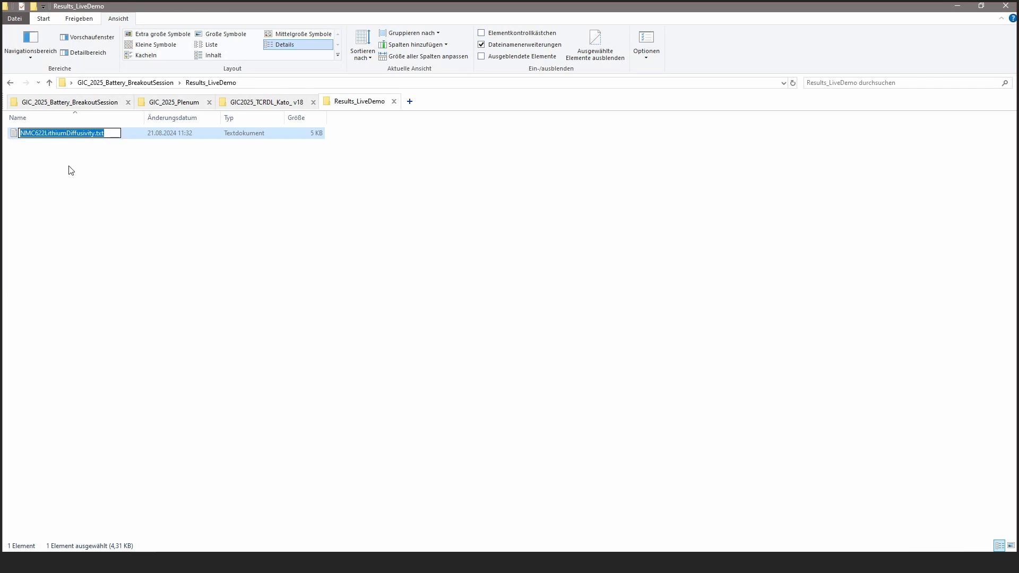
left_click(95, 166)
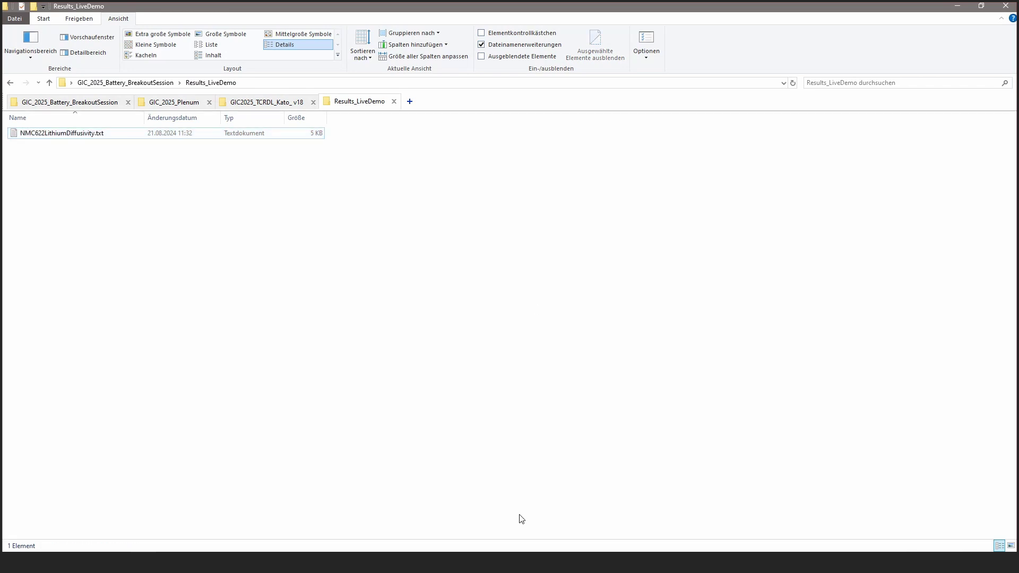
- Switch to the GeoDict main window with Structure.gdt and open the expert settings for editing
mouse_move(247, 563)
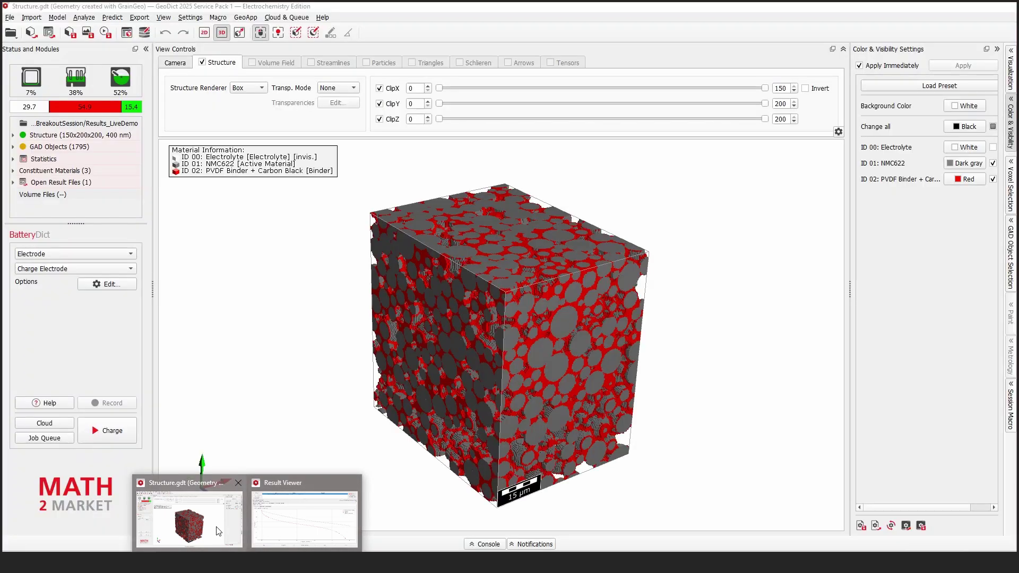
left_click(218, 531)
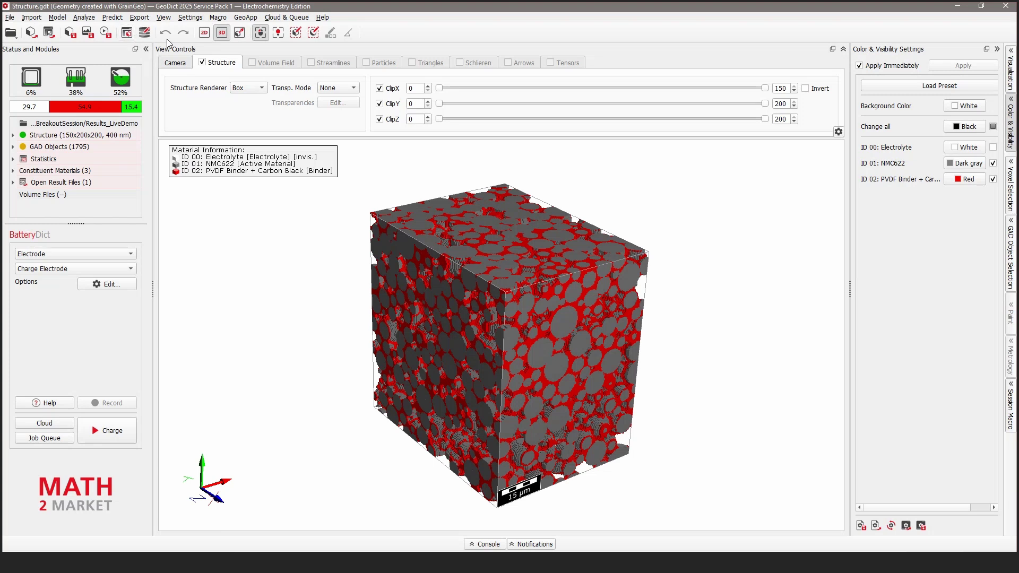
left_click(191, 17)
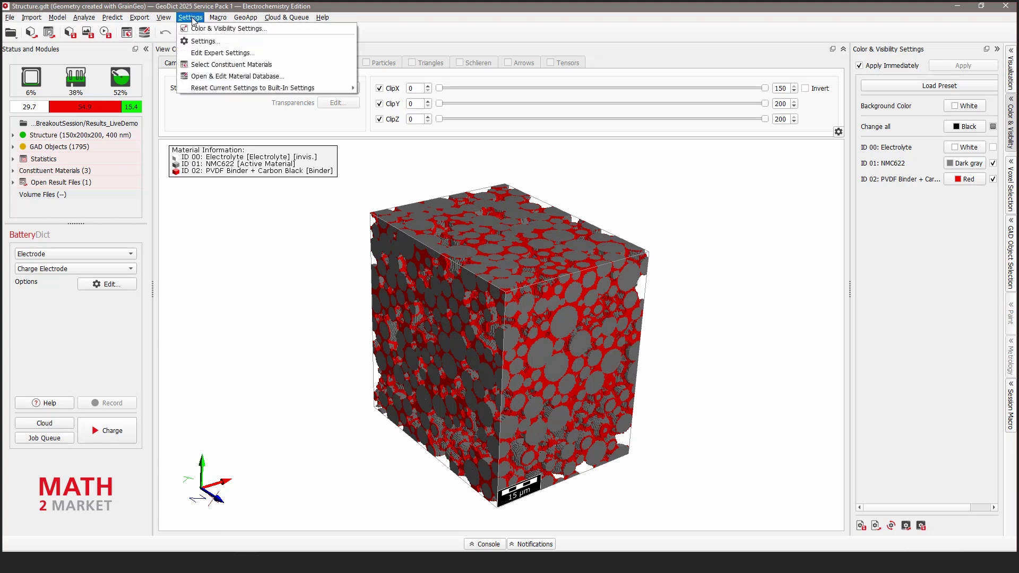
left_click(219, 54)
left_click_drag(496, 183, 305, 161)
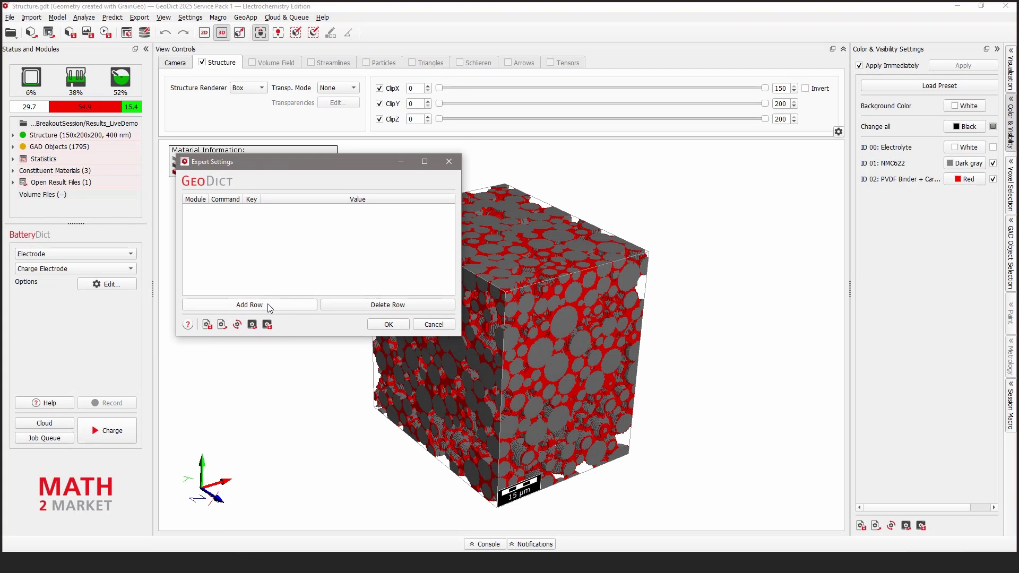
left_click_drag(344, 162, 292, 64)
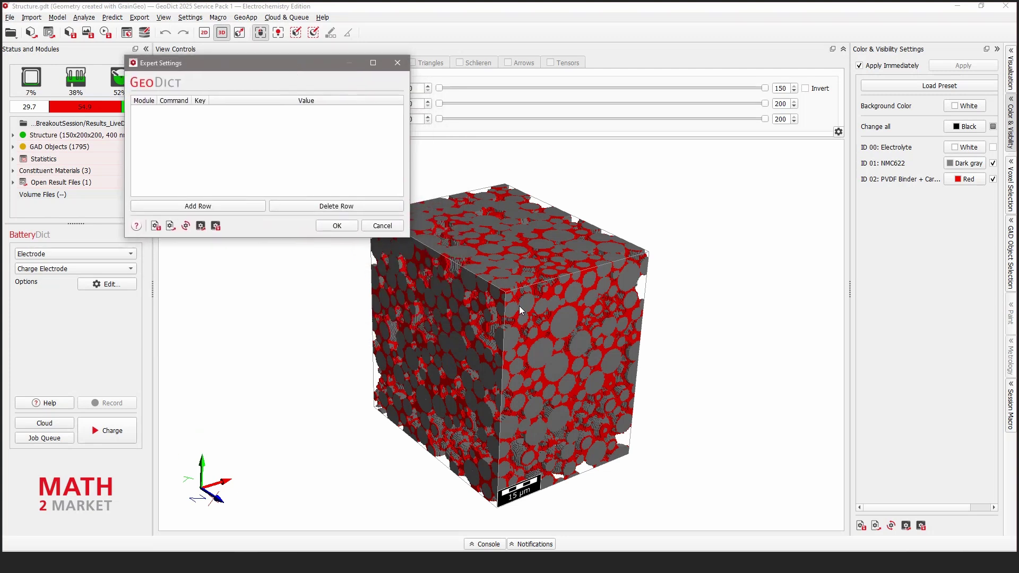
- Add an expert setting for module BatteryDict, command ChargeElectrode, with the key CathodeActMat1LithiumDiffusivityFile
left_click(210, 207)
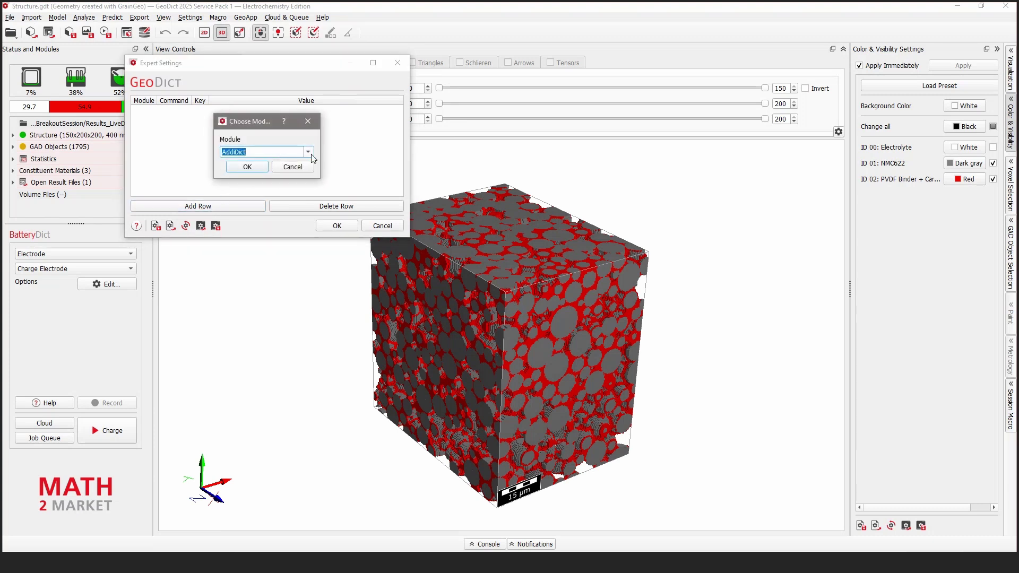
left_click(311, 155)
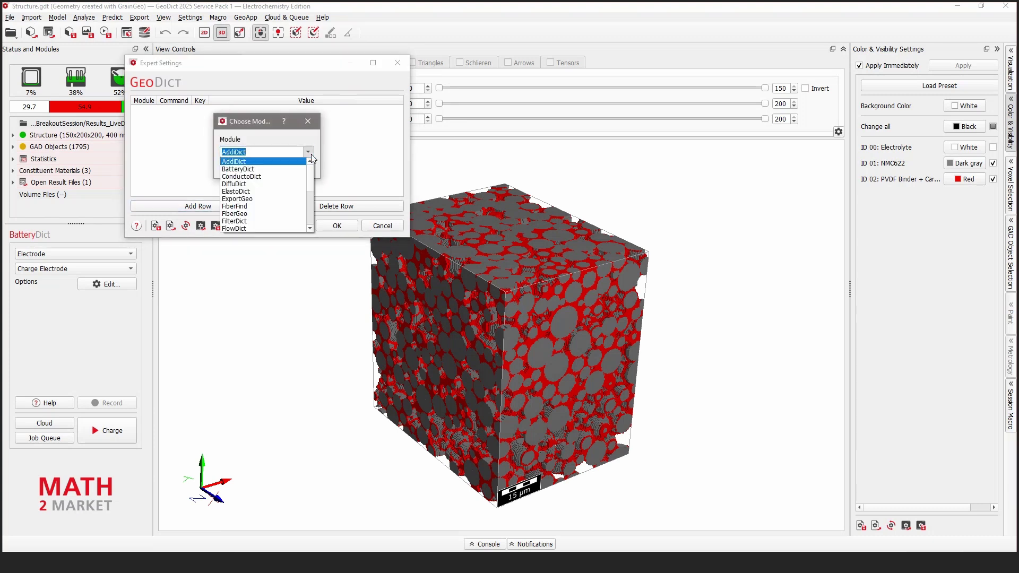
left_click(264, 169)
left_click(247, 167)
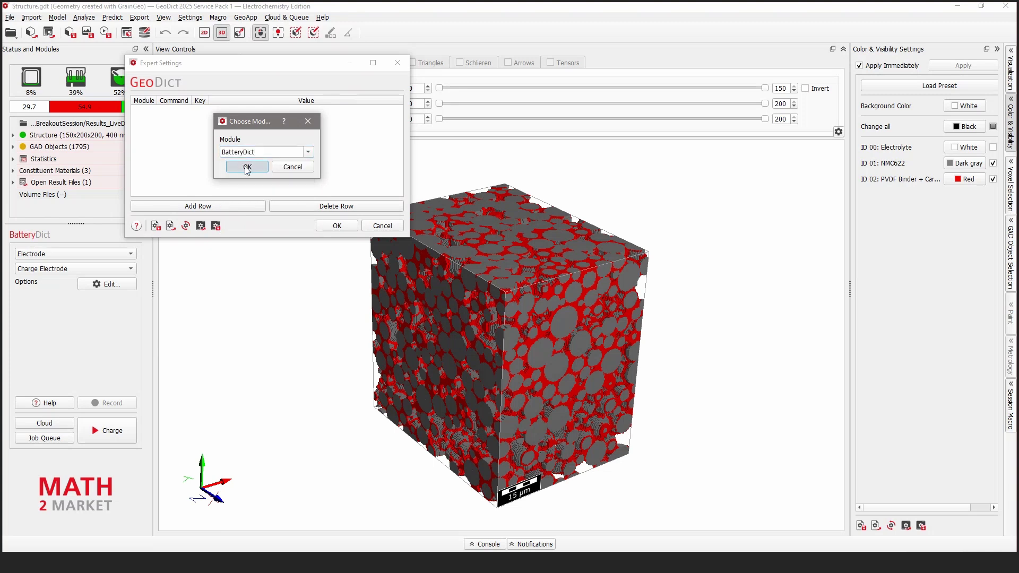
left_click(308, 152)
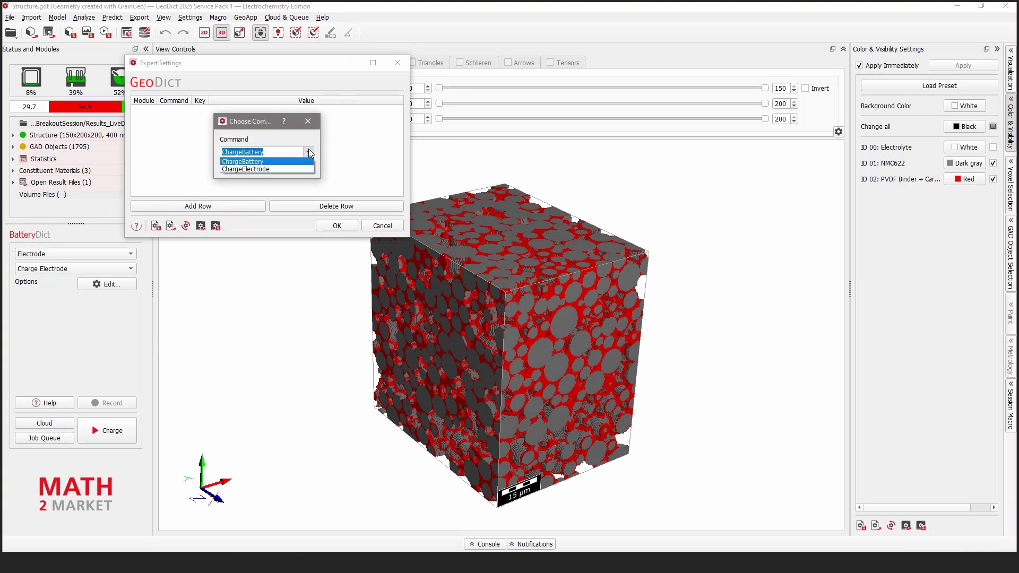
left_click(272, 170)
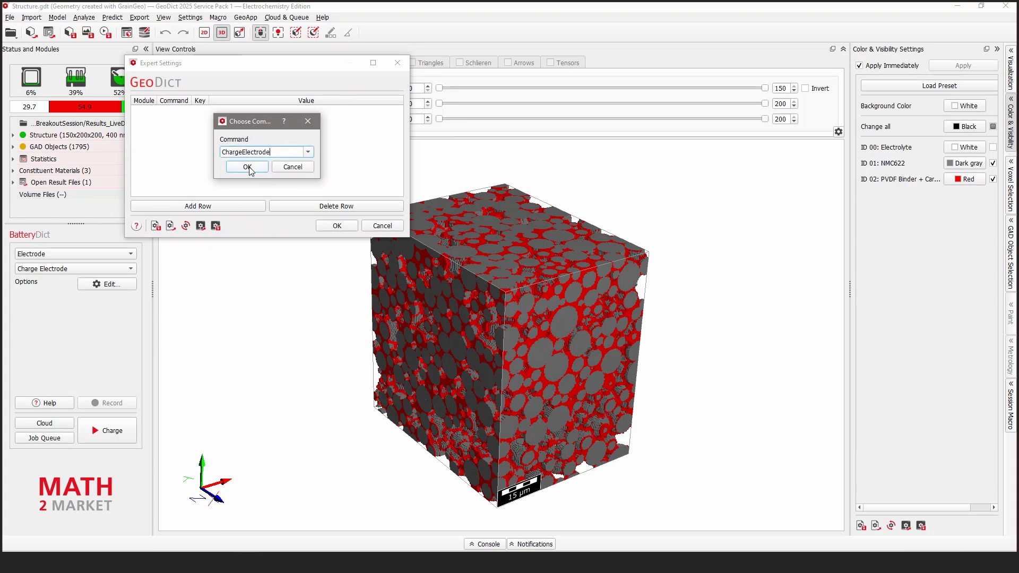
left_click(248, 166)
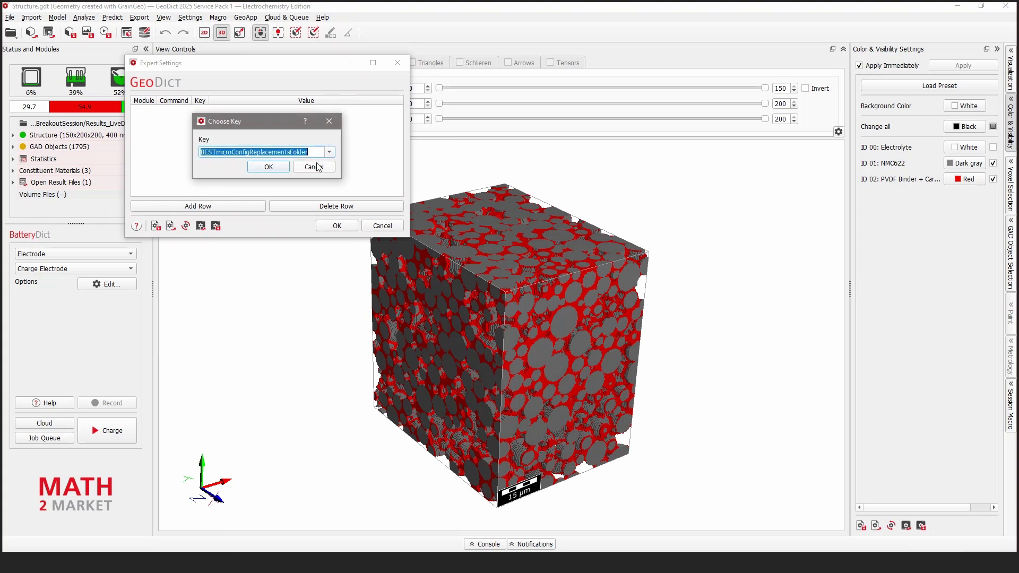
left_click(329, 152)
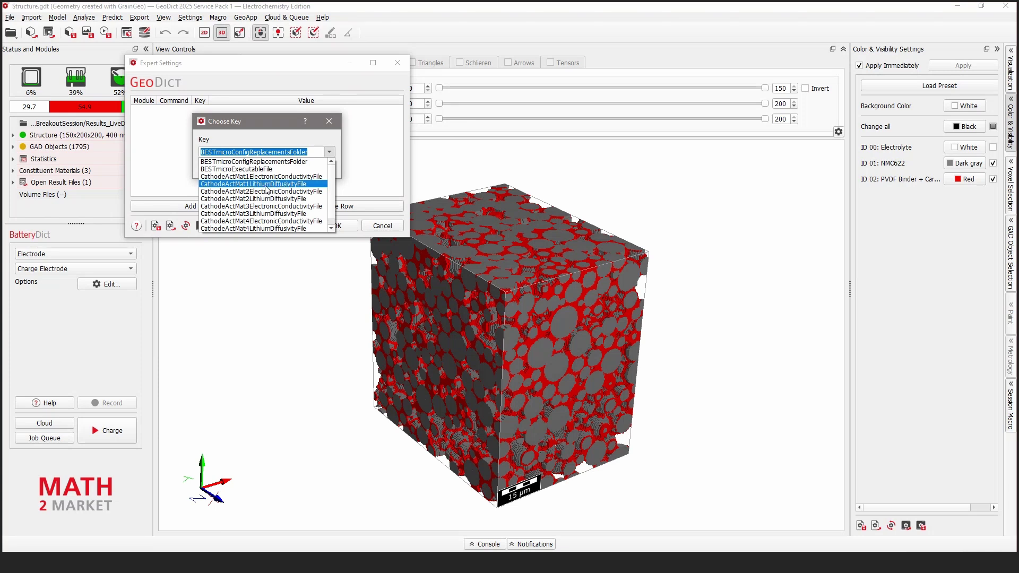
left_click(266, 186)
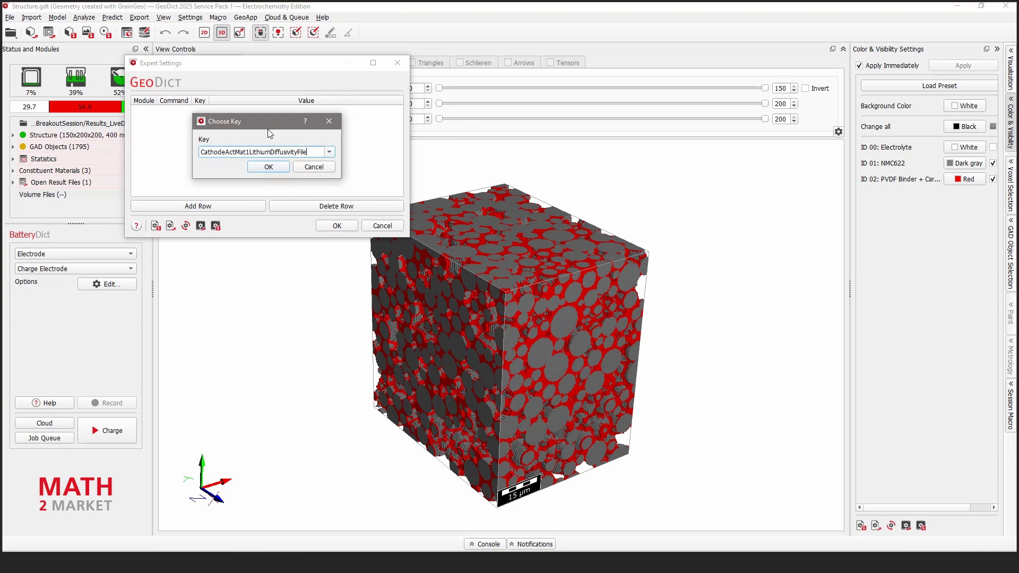
left_click_drag(268, 128, 281, 133)
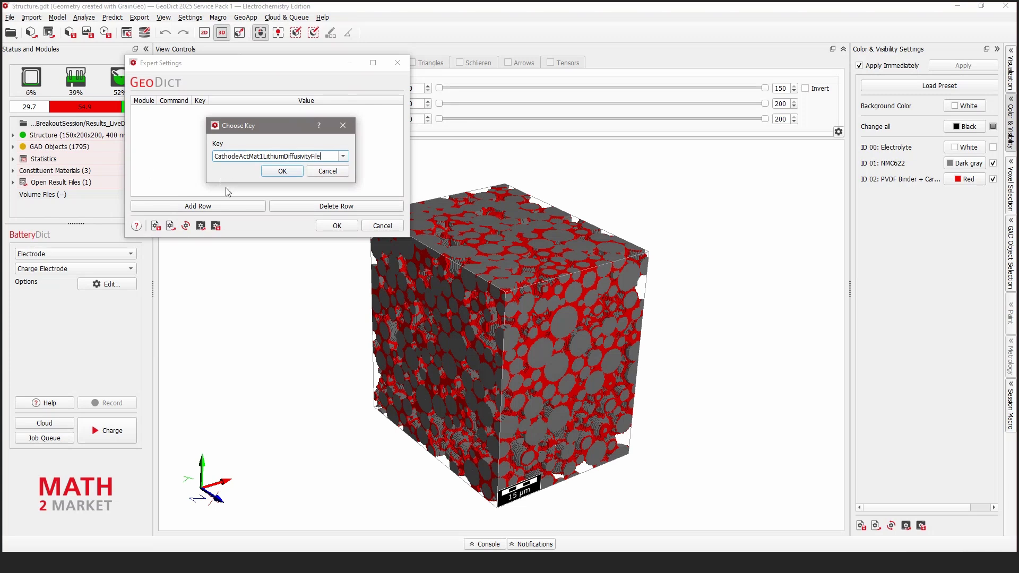
left_click(288, 172)
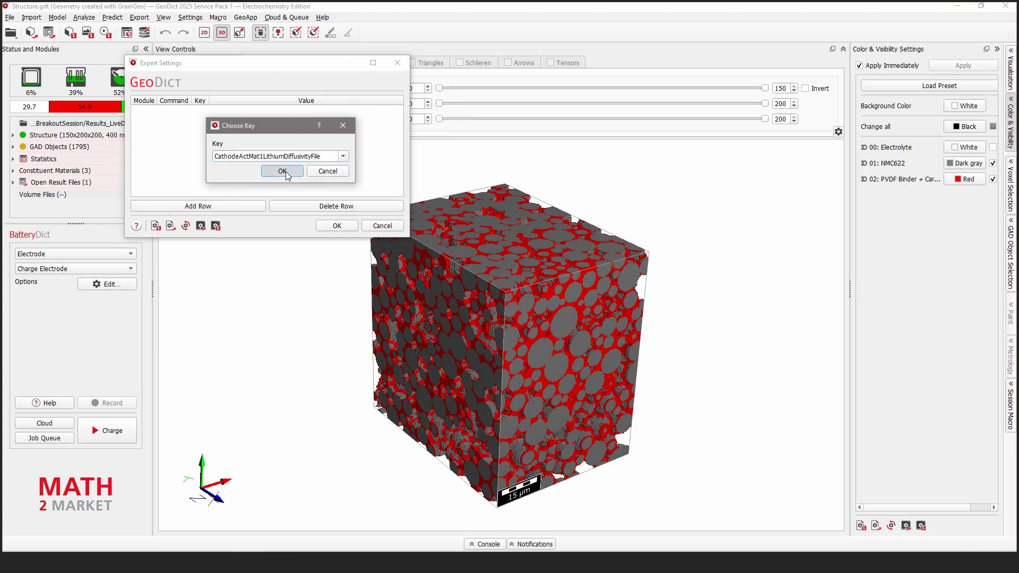
- Paste NMC622LithiumDiffusivity.txt as the value of the lithium diffusivity file key and accept the expert settings
left_click_drag(410, 134, 606, 134)
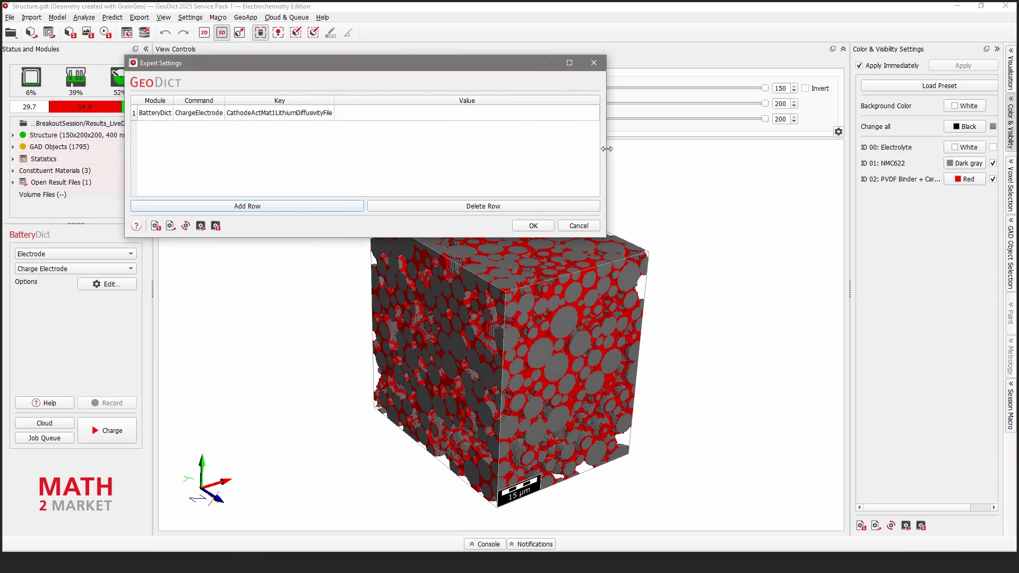
double_click(410, 117)
right_click(409, 120)
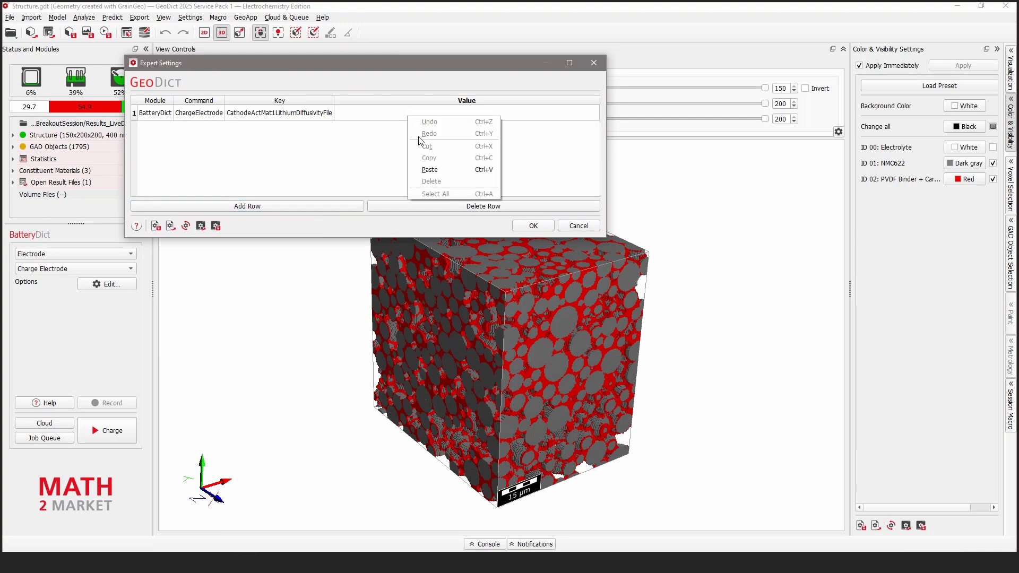
left_click(438, 169)
key("Return")
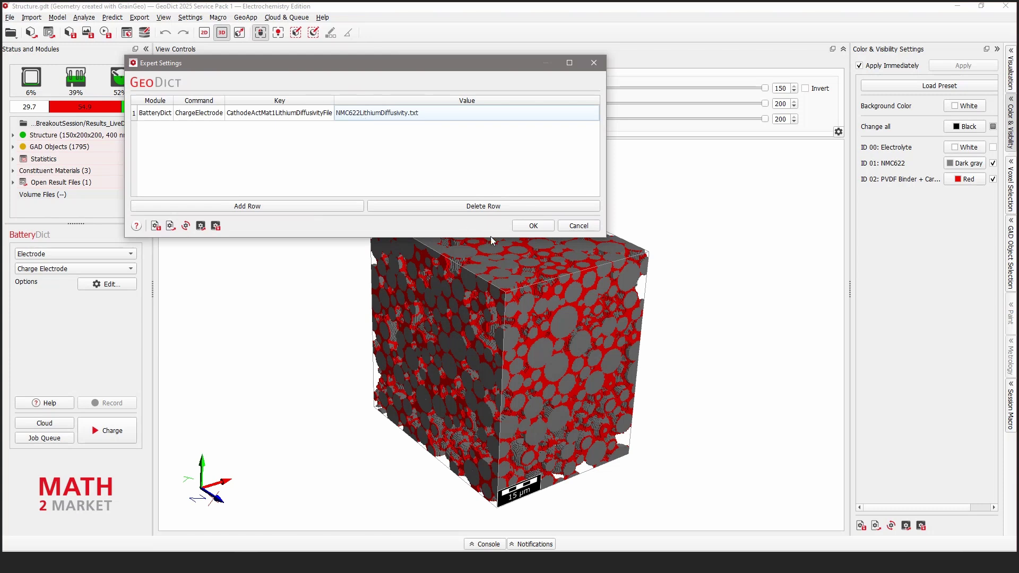
left_click(524, 227)
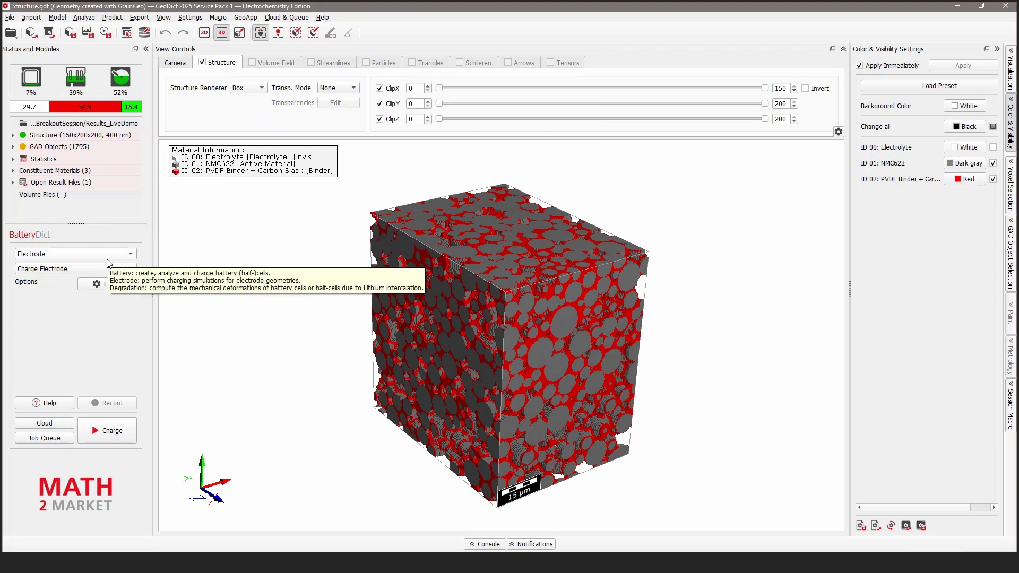
- Load the input parameters, including the constituent materials, from the result file ChargeElectrode_CutOff3.4V_v2_meso.gdr
mouse_move(248, 562)
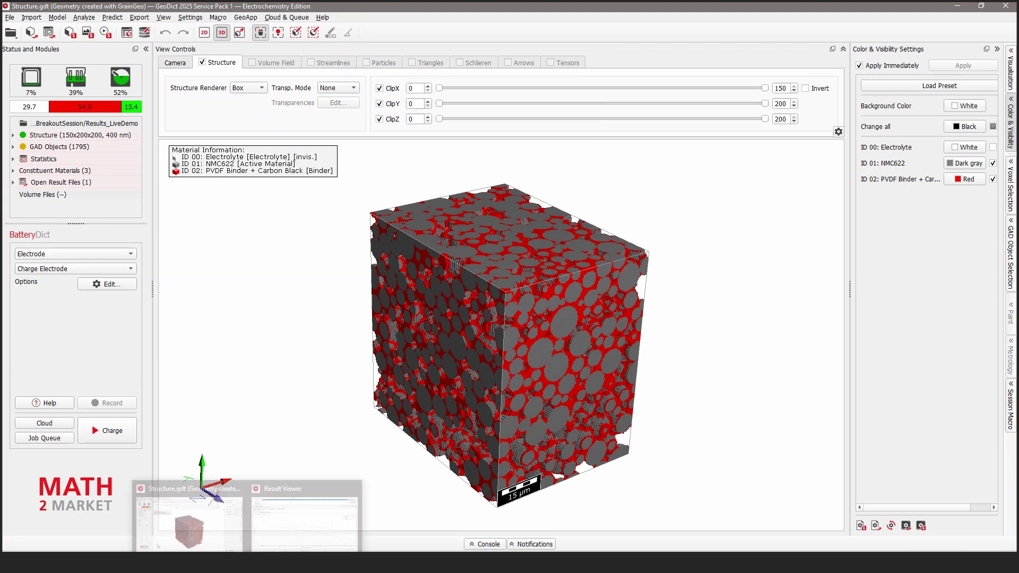
left_click(298, 513)
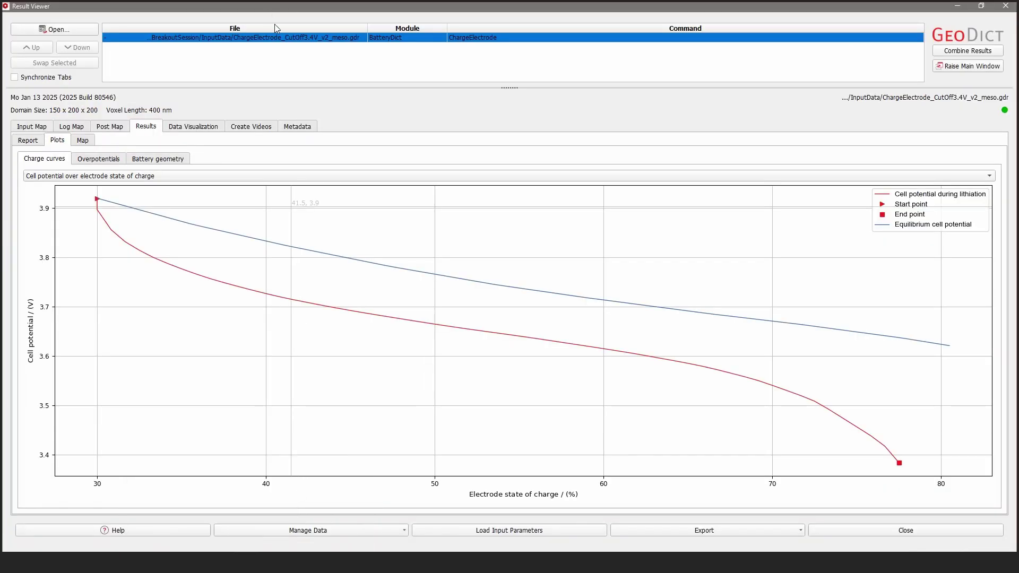
left_click_drag(270, 7, 339, 46)
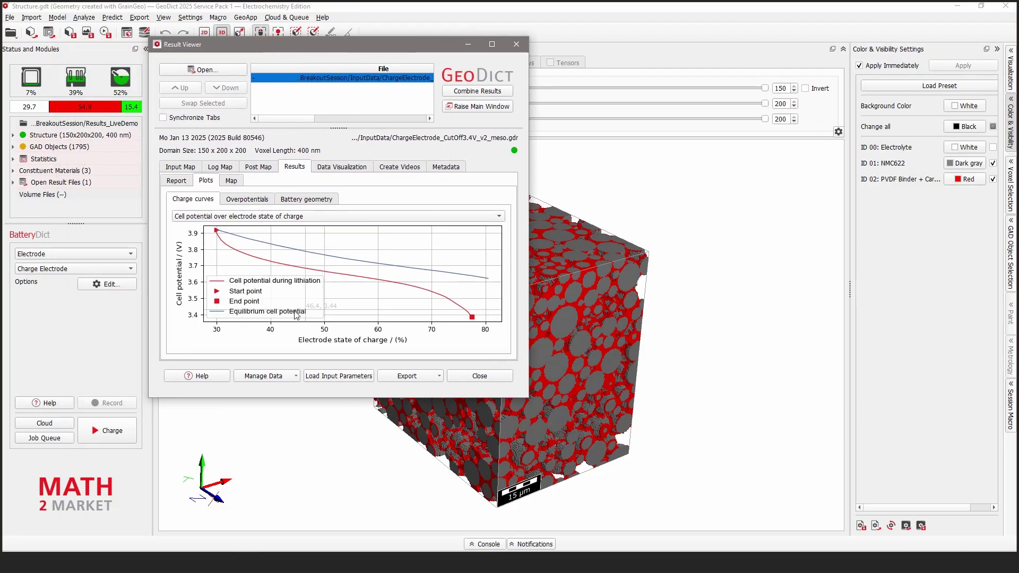
left_click(341, 377)
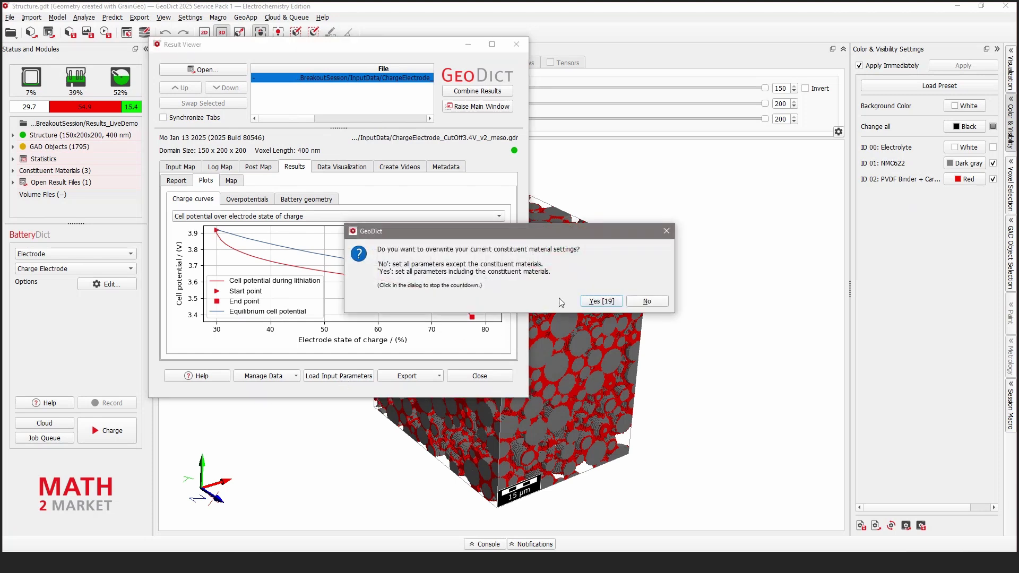
left_click(606, 301)
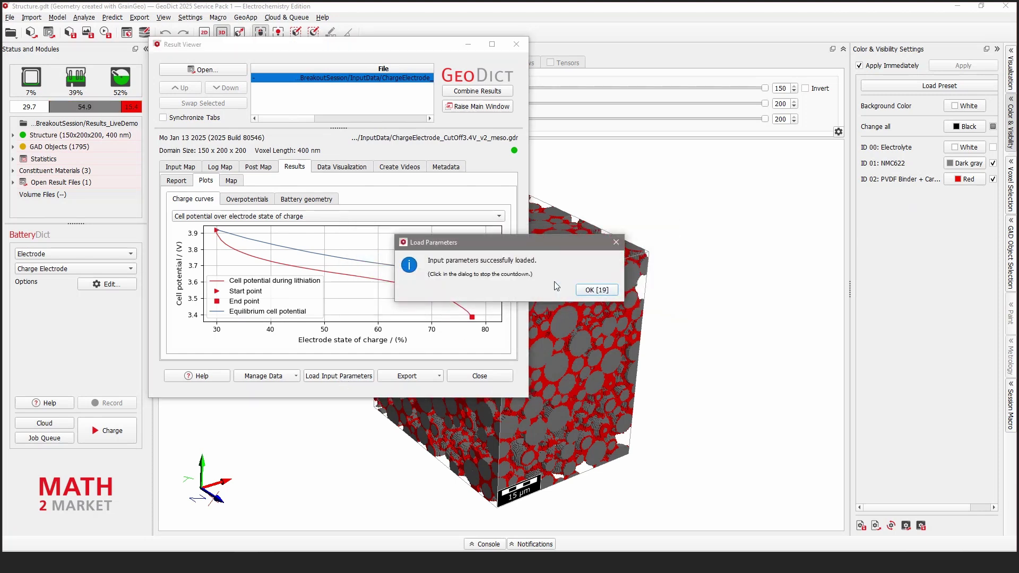
left_click(590, 290)
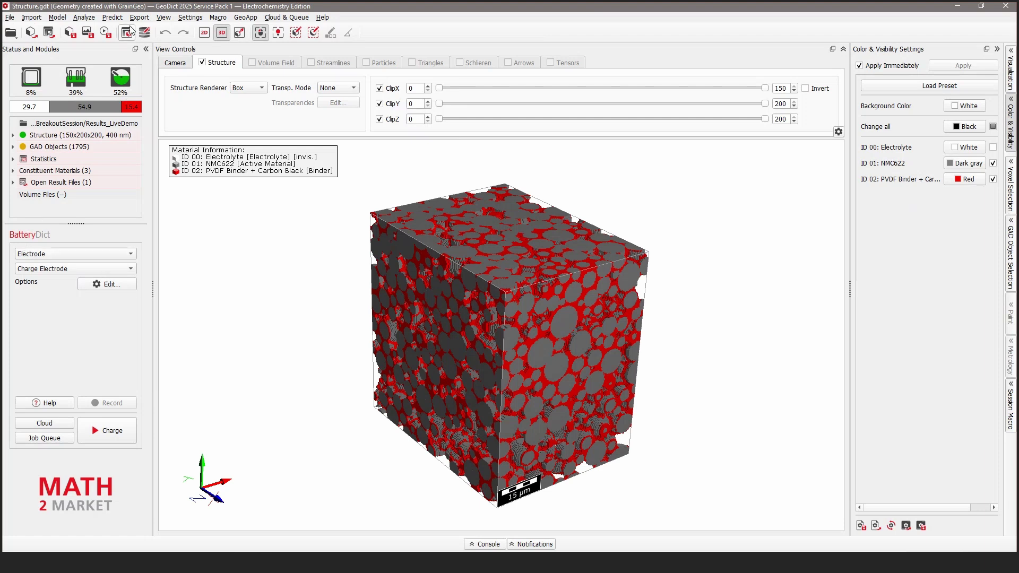
- Open the BatteryDict Charge Electrode options and review the experiment's charge rate, lower cut-off voltage and solver settings
left_click(113, 18)
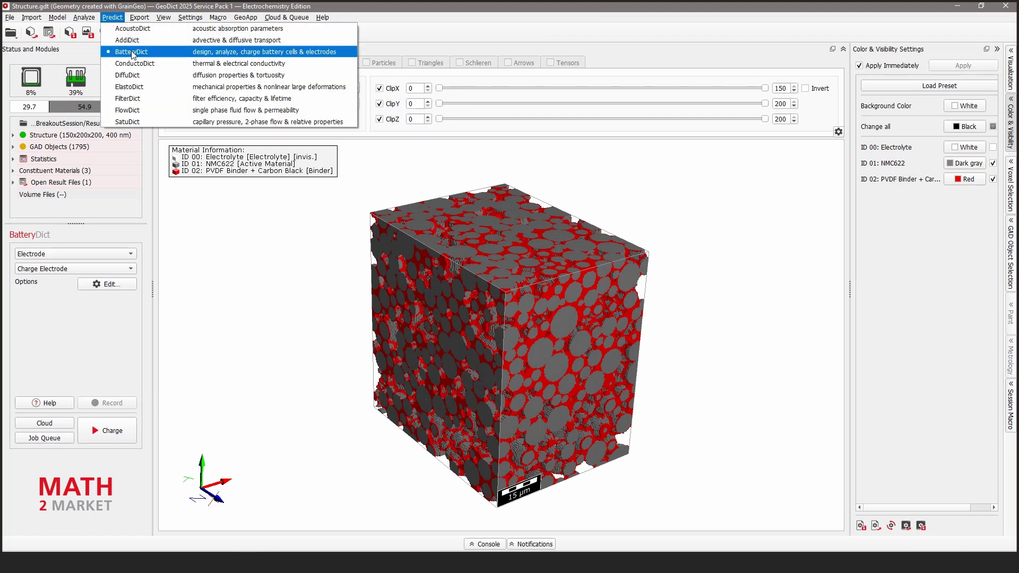
left_click(132, 52)
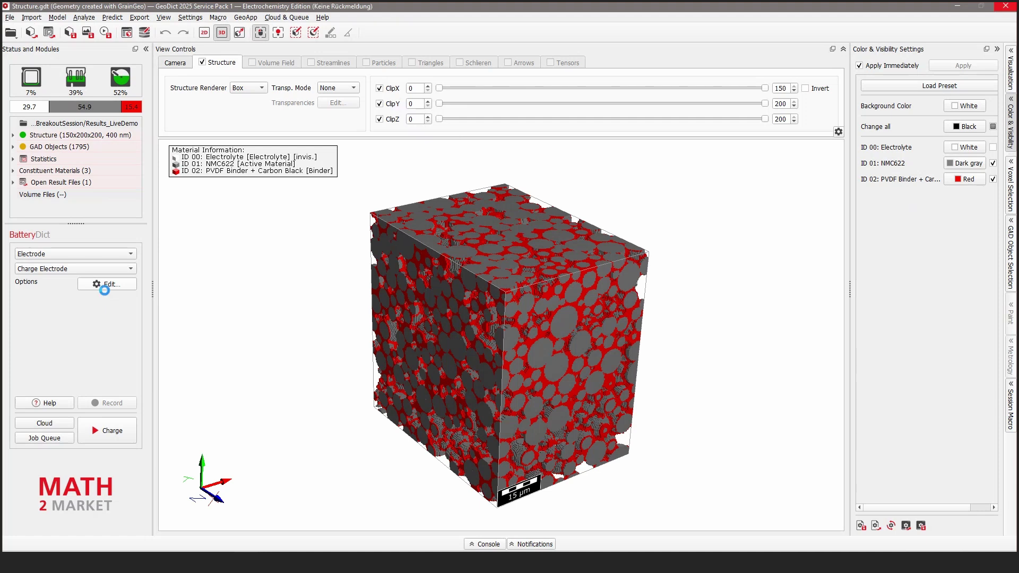
left_click_drag(367, 110, 298, 126)
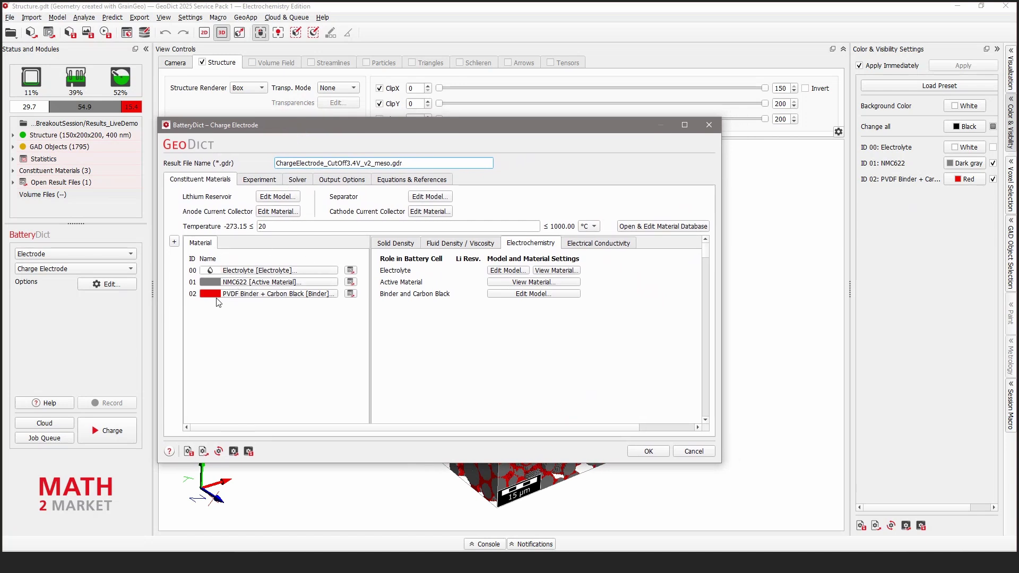
left_click(257, 180)
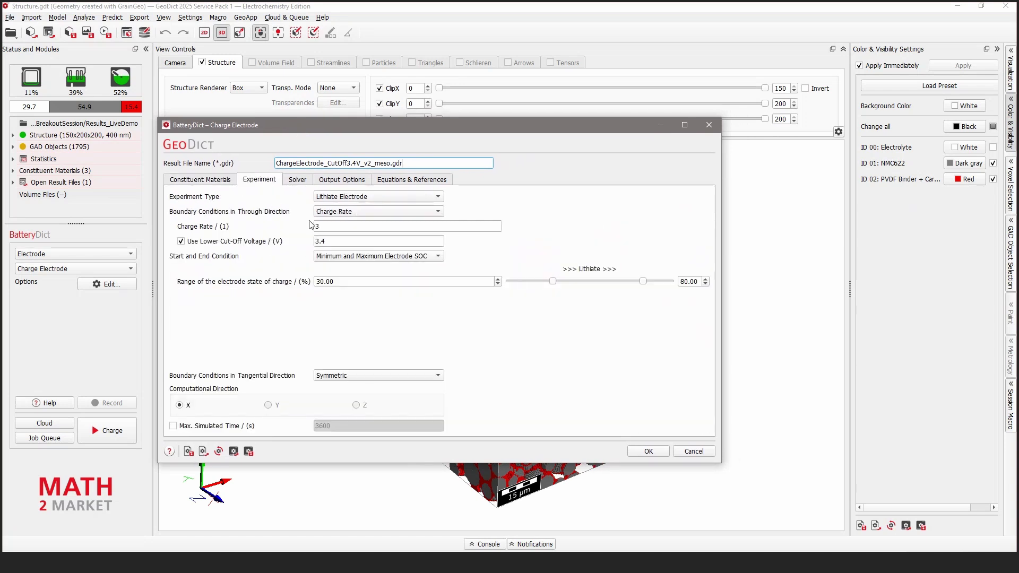
mouse_move(299, 230)
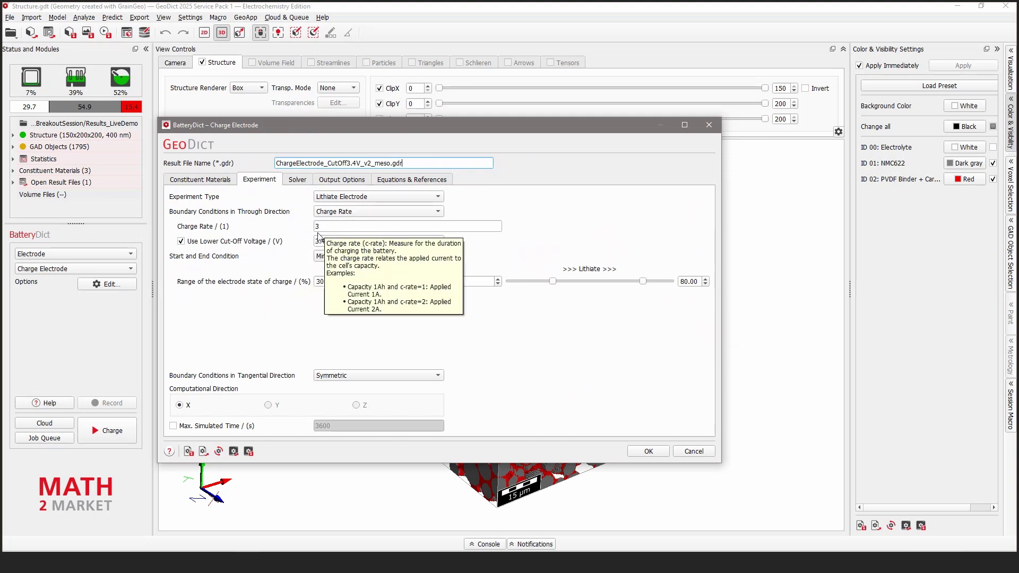
mouse_move(233, 244)
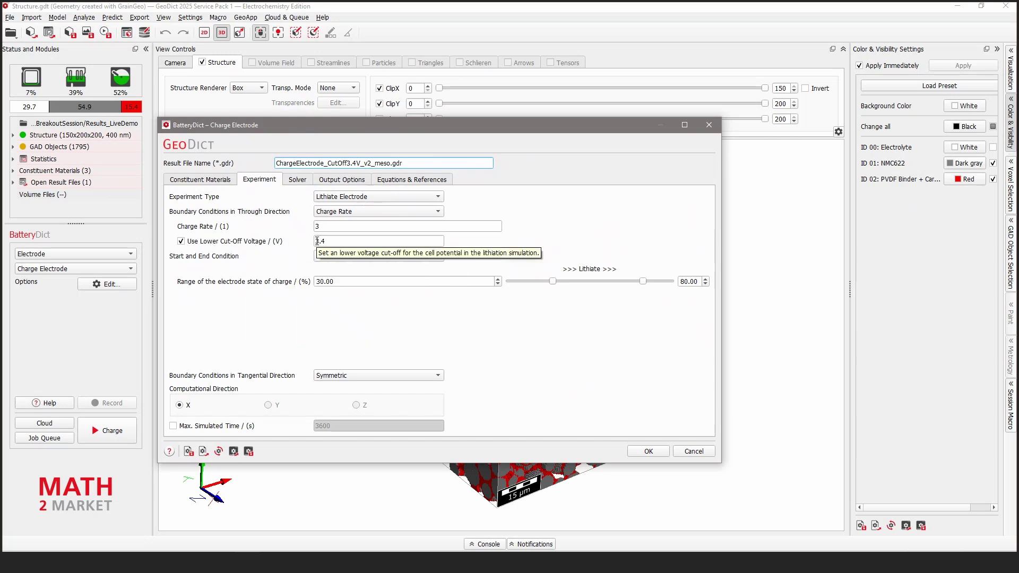
left_click(298, 180)
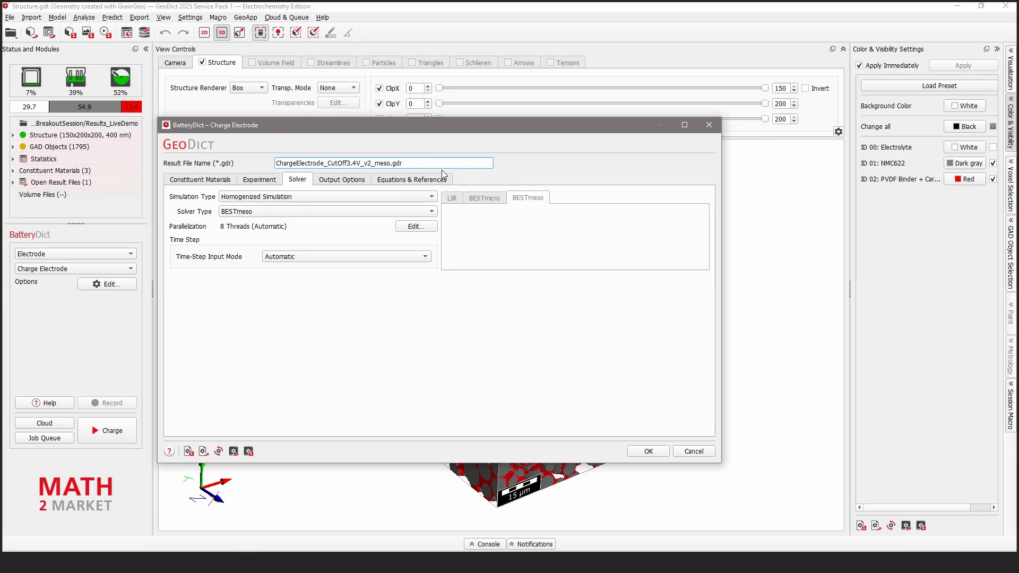
- Rename the result file to ChargeElectrode_CutOff3.4V_v2_meso_ConcDepDiffusivityNMC622.gdr and accept the Charge Electrode options
type("_")
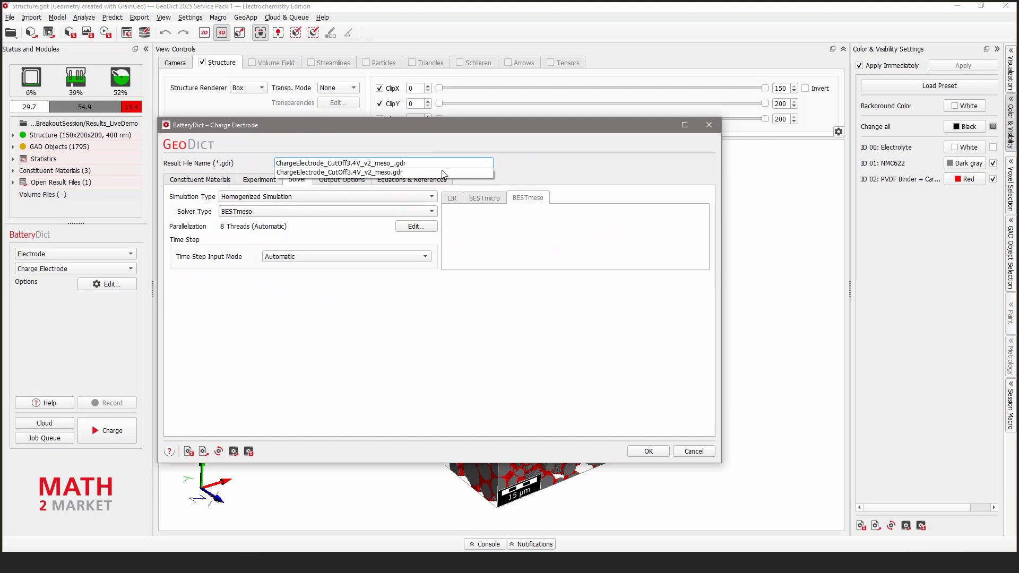
type("ConcDepDiffusivityNMC622")
left_click(508, 348)
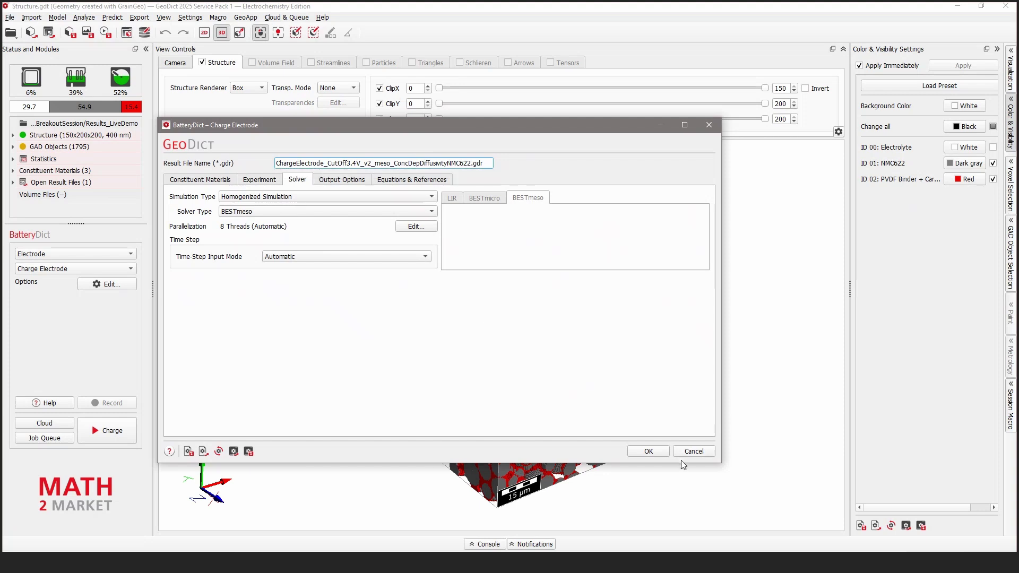
left_click(649, 452)
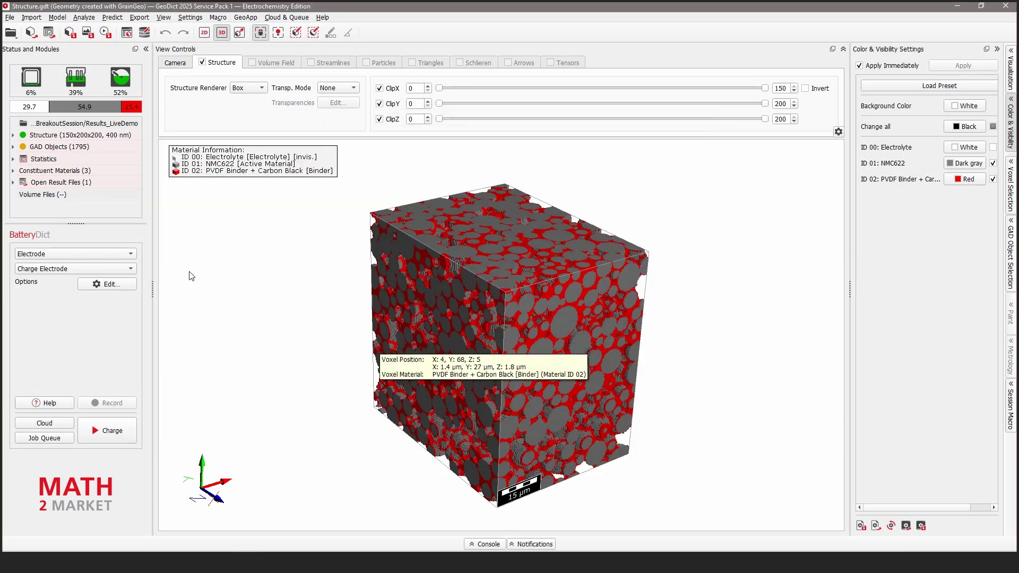
- Start the Charge Electrode simulation and enlarge its progress window to show the solver's convergence plot
left_click(108, 436)
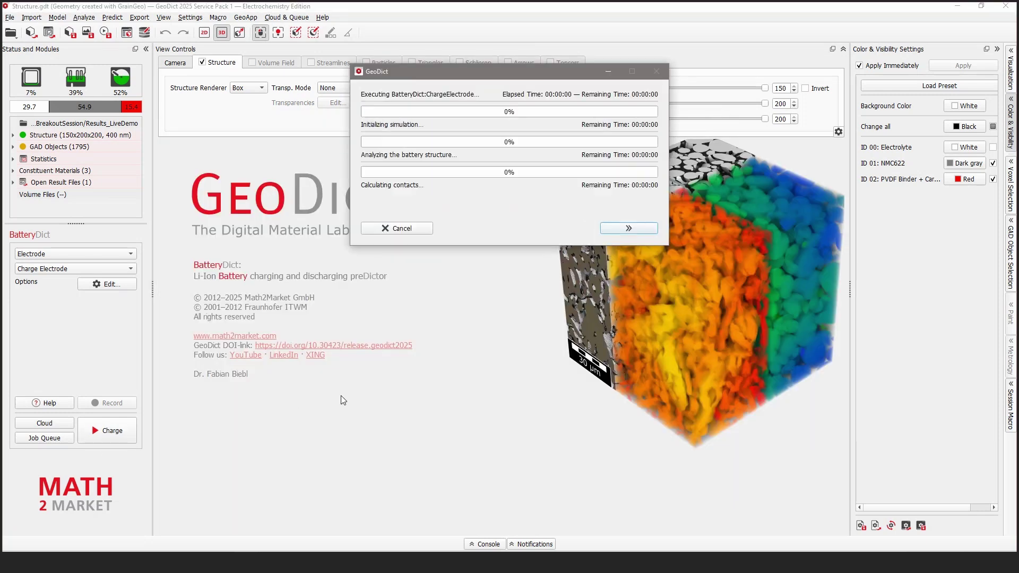
left_click_drag(505, 75, 346, 41)
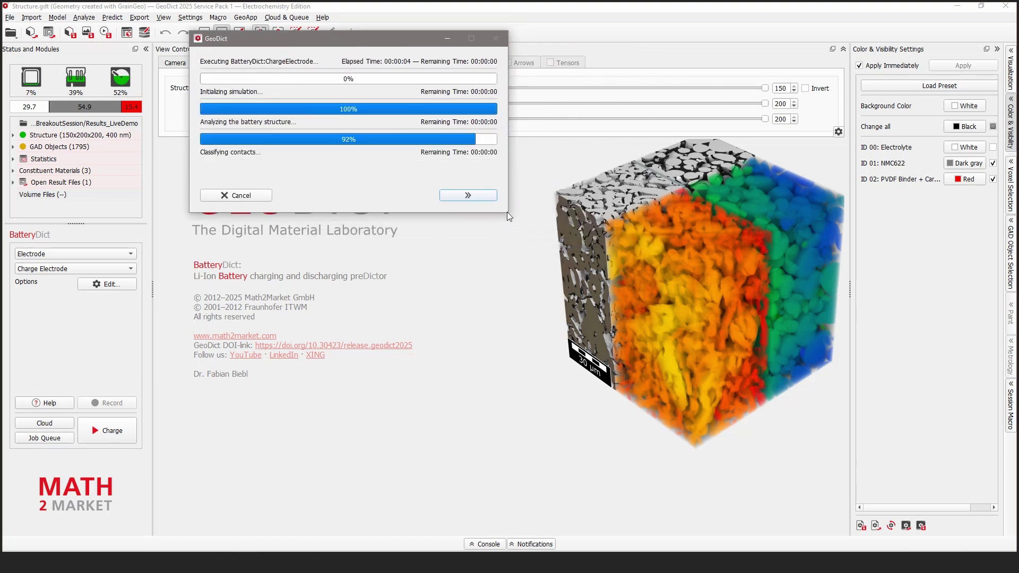
left_click_drag(508, 214, 779, 509)
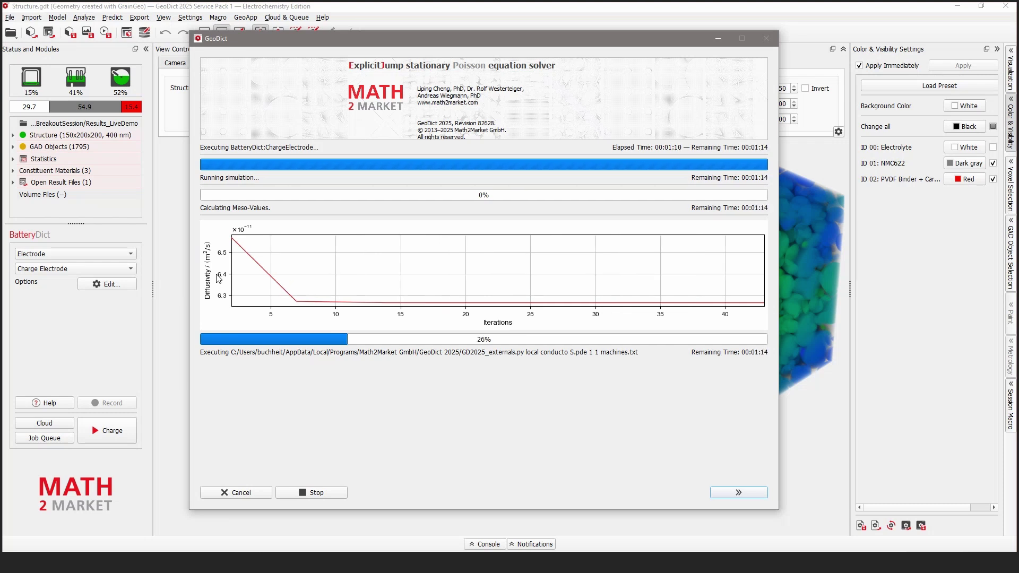
- In File Explorer, open NMC622ElectricalConductivity.txt from InputData's NMC622CalculateConcentrationDependentElectricalConductivity folder and examine its concentration and conductivity columns
mouse_move(143, 561)
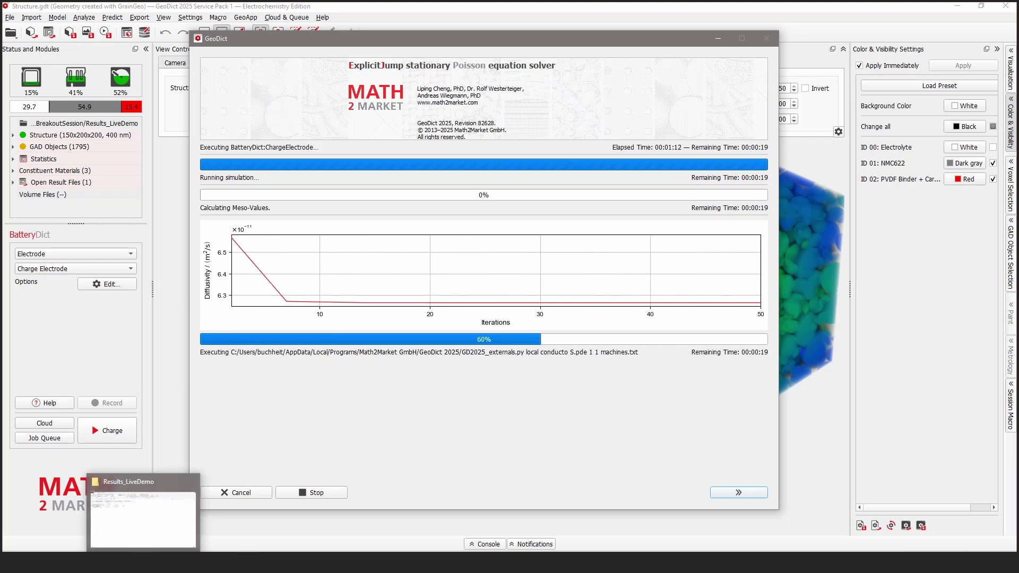
left_click(134, 529)
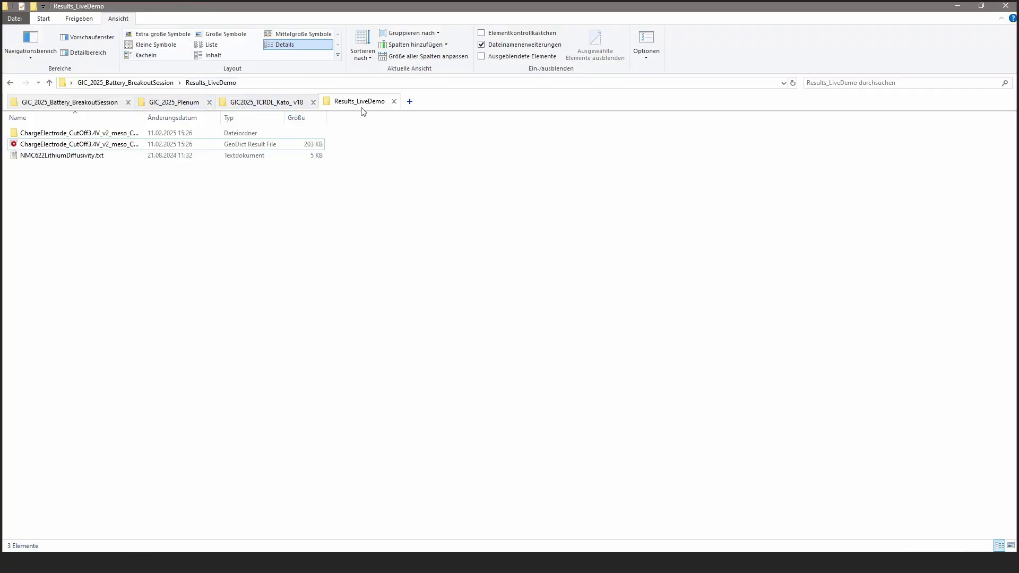
left_click(158, 83)
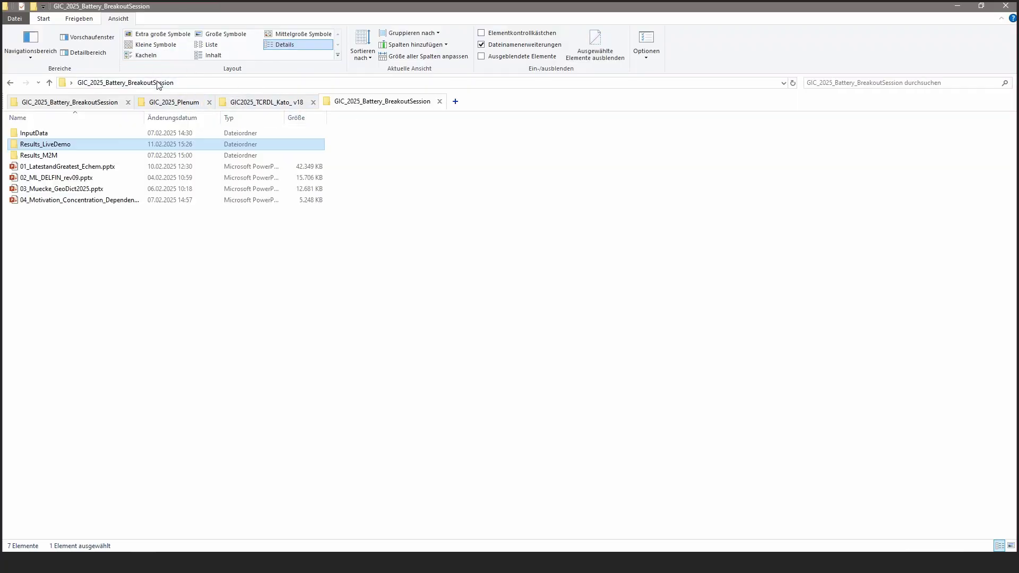
double_click(75, 132)
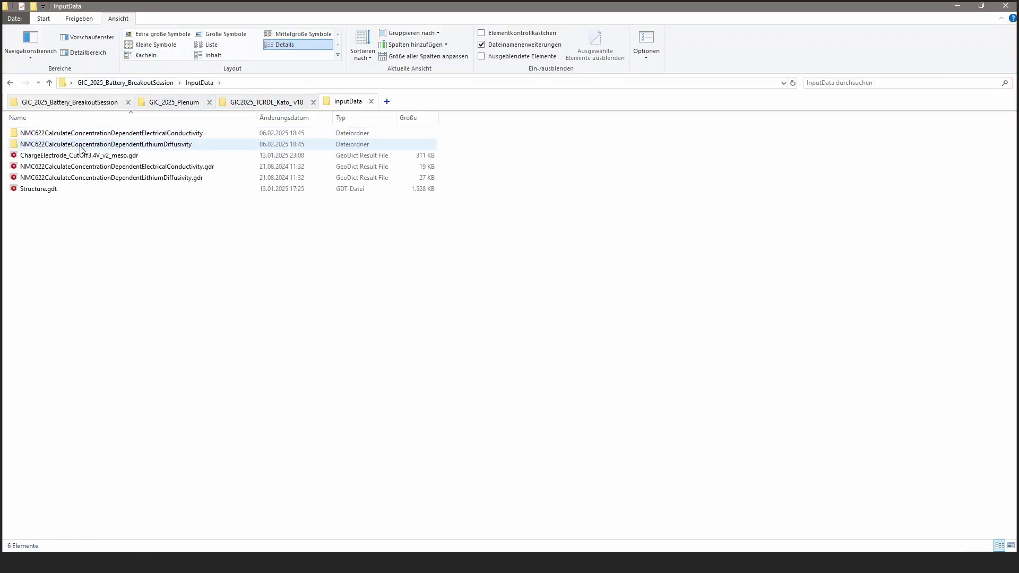
double_click(81, 134)
double_click(82, 135)
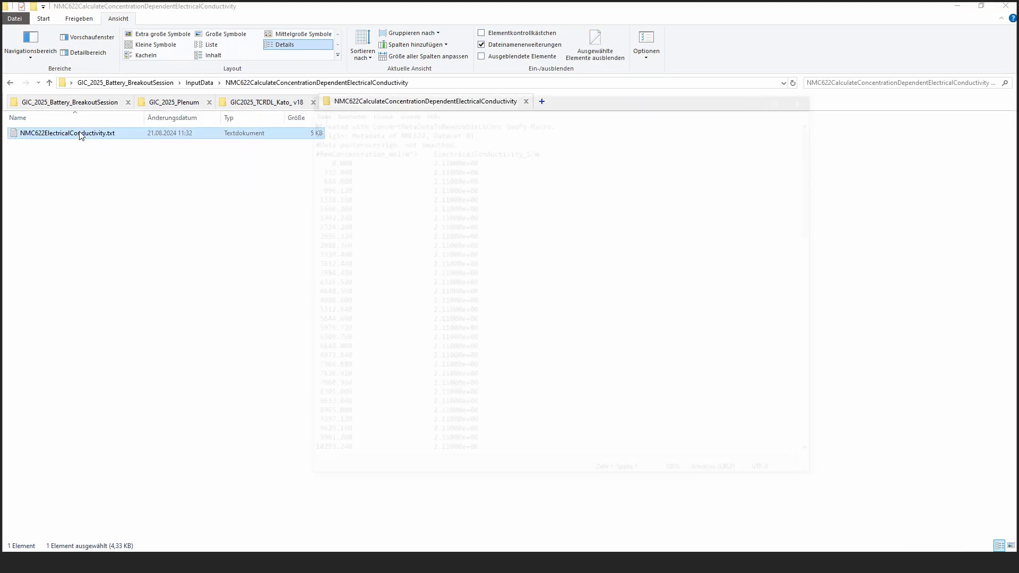
left_click_drag(485, 93, 353, 37)
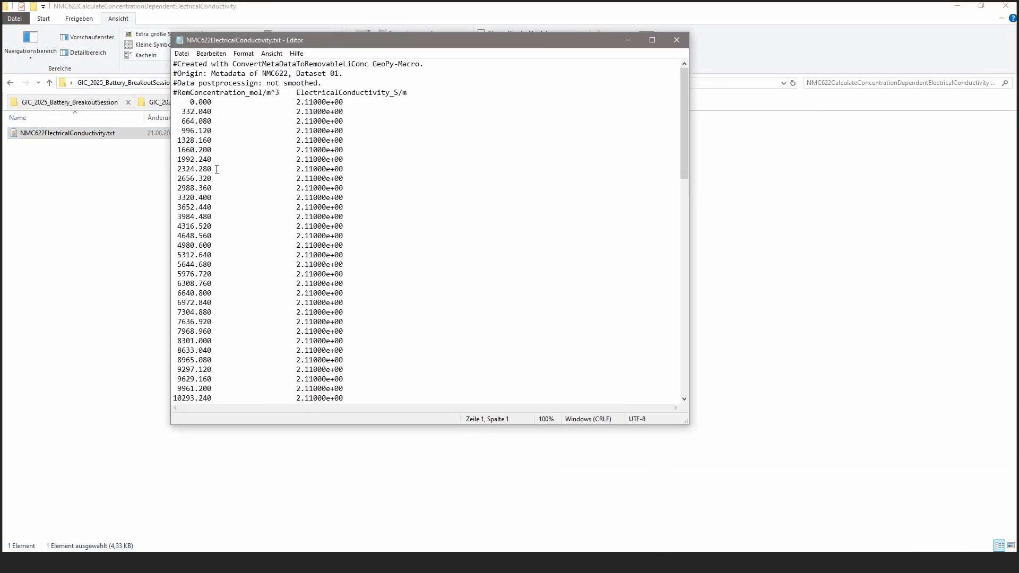
scroll(217, 169, "down", 11)
scroll(263, 120, "up", 11)
scroll(301, 138, "down", 15)
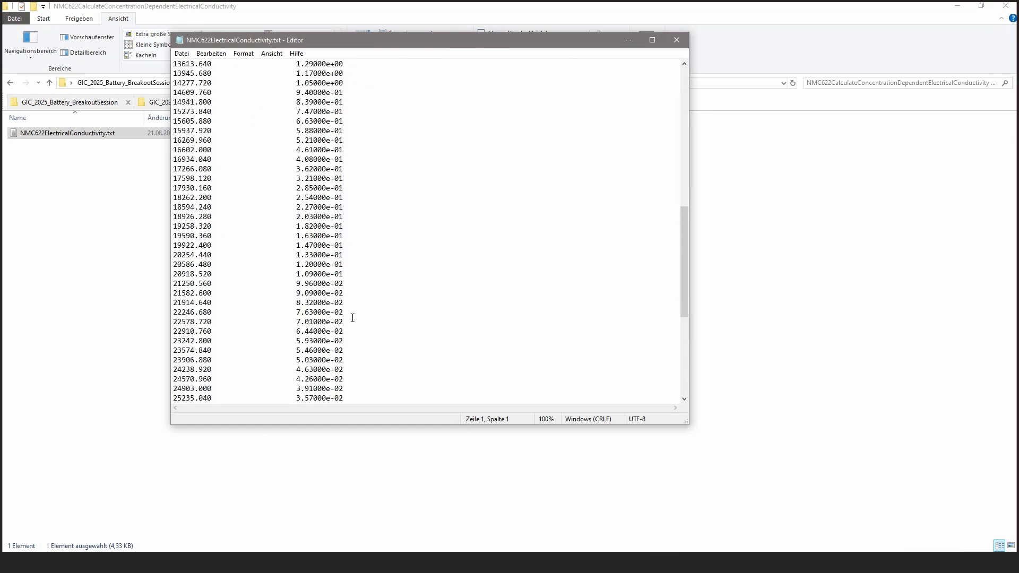
scroll(352, 318, "up", 15)
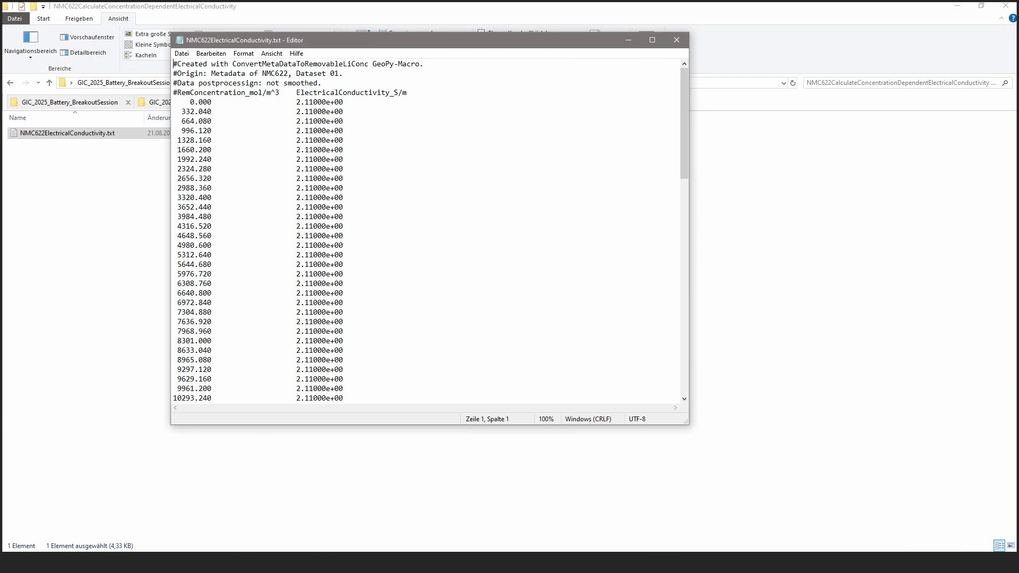
- Switch to GeoDict's Result Viewer and compare the plots of both charge results side by side with synchronized tabs
left_click(329, 521)
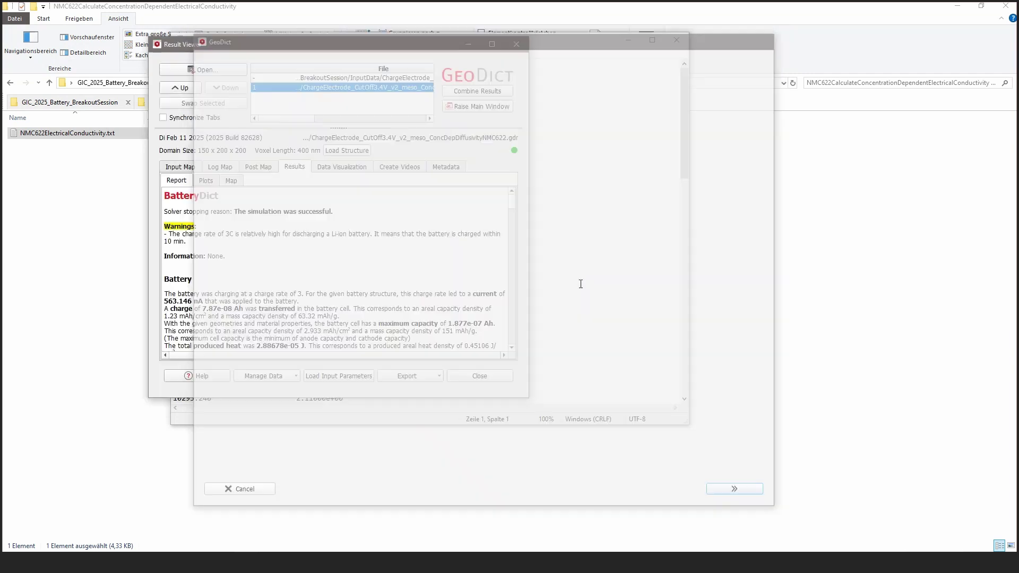
left_click(492, 44)
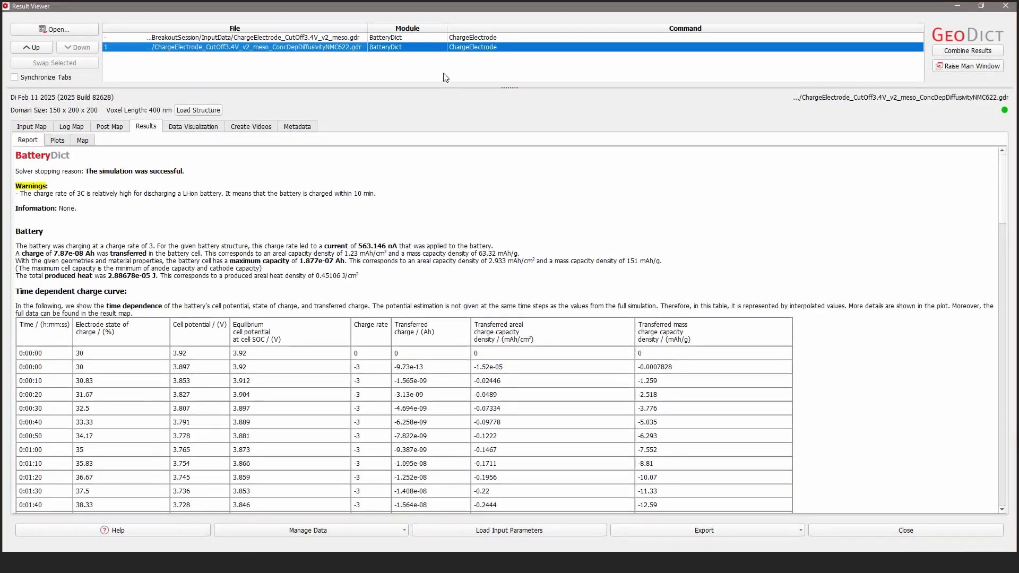
left_click(231, 38, "ctrl")
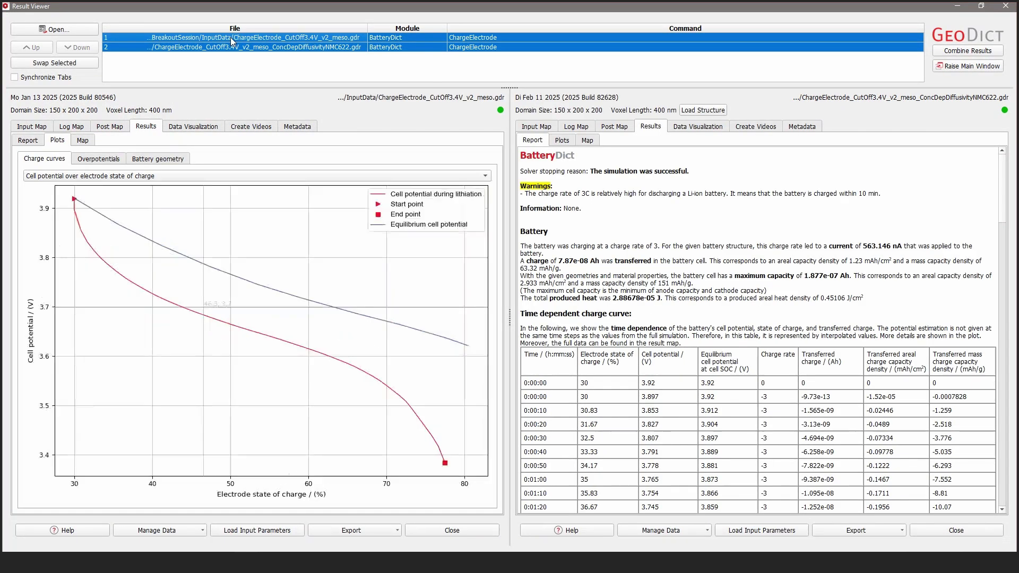
left_click(38, 78)
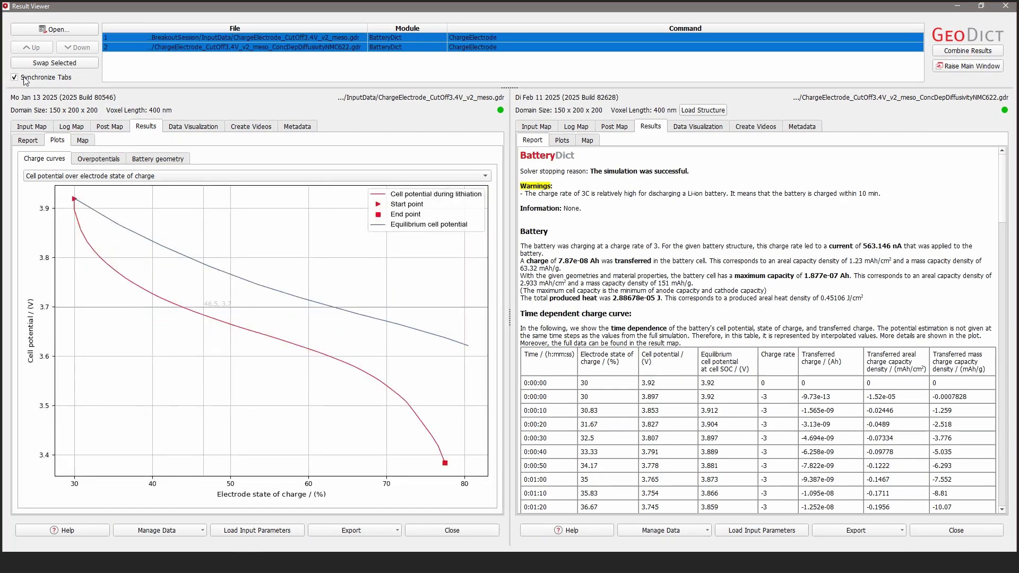
left_click(83, 143)
left_click(65, 143)
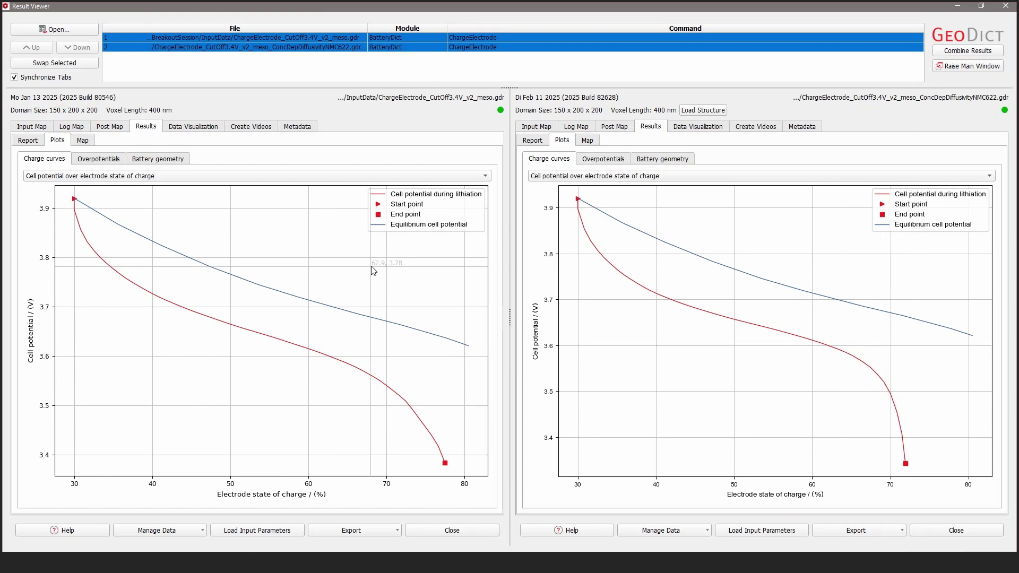
- Combine the two charge results into combinedGDR.gdr with the Color combine mode and display the combined charge curves
left_click(985, 51)
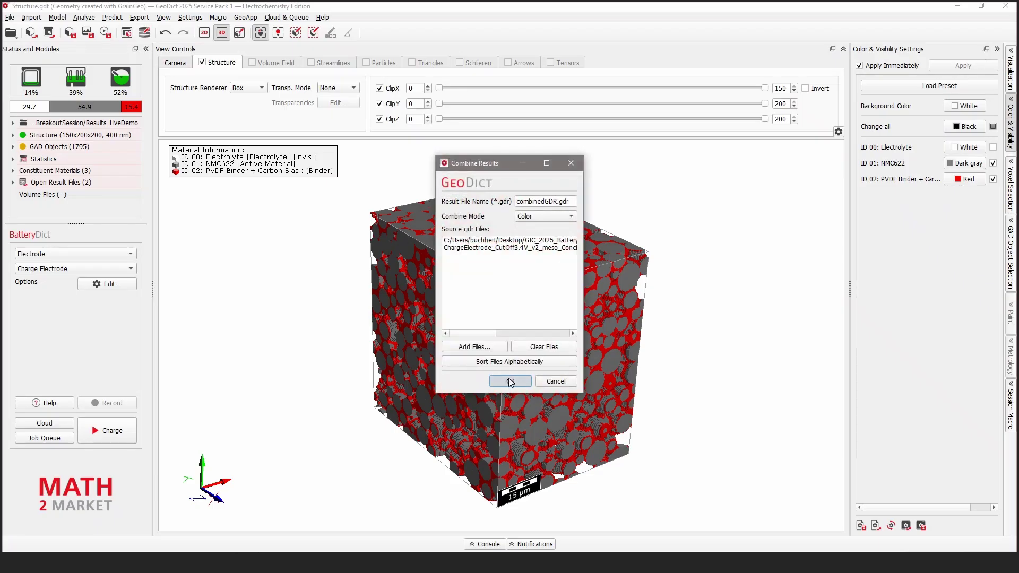
left_click(511, 382)
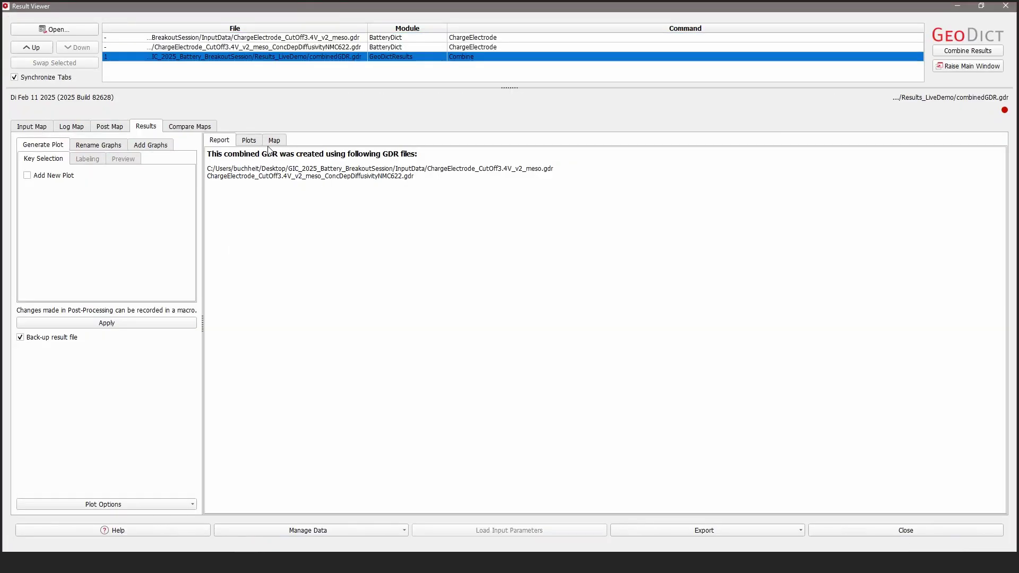
left_click(249, 140)
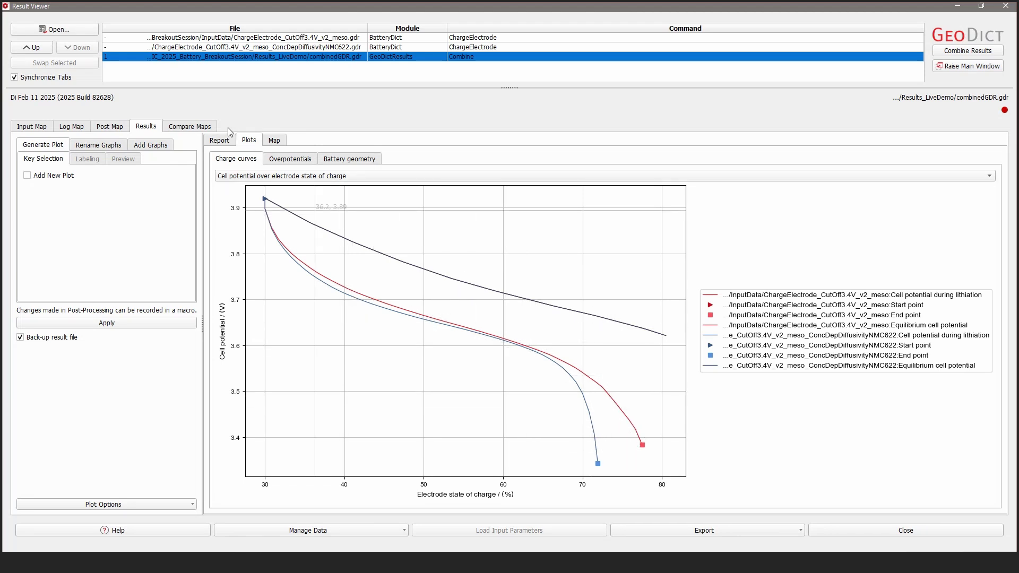
- Display the combined overpotentials over time with only the Resistive (cathode) graphs of both results visible
left_click(280, 163)
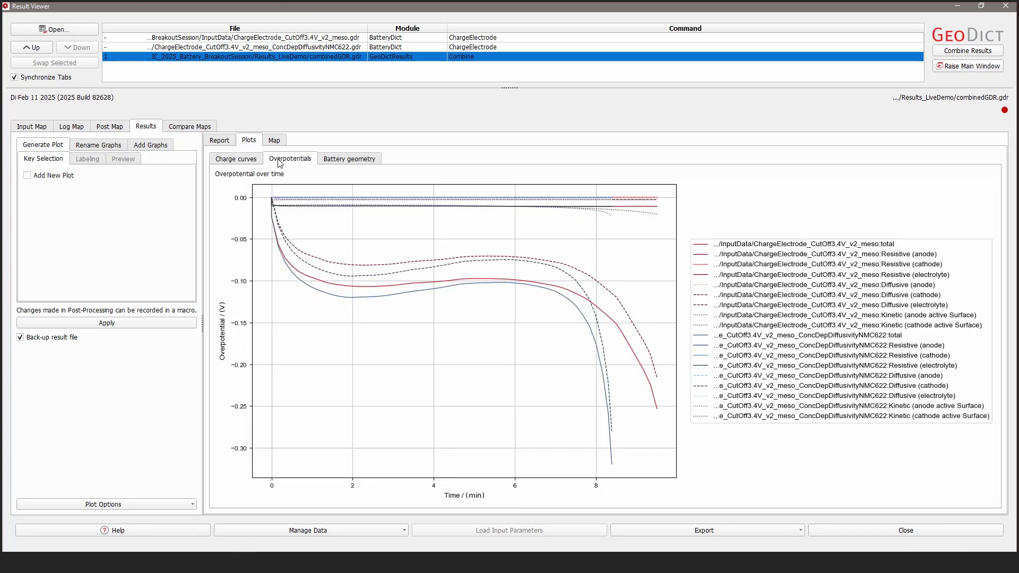
right_click(368, 243)
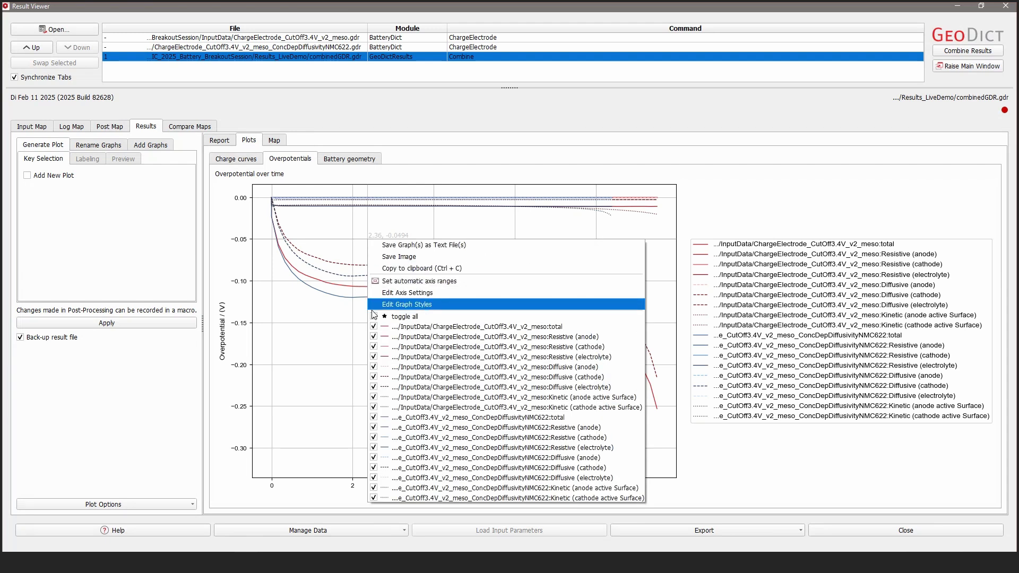
left_click(324, 314)
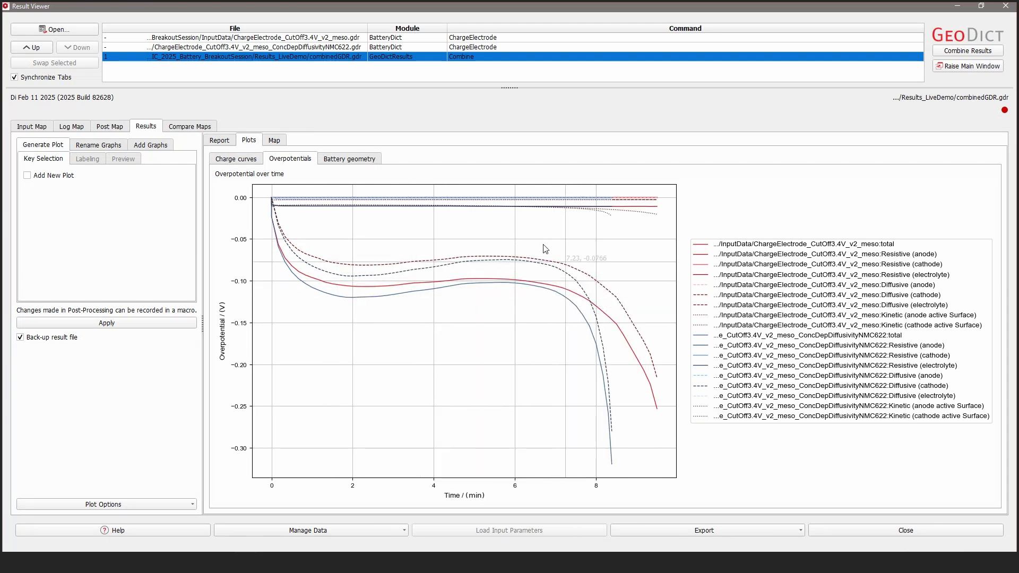
right_click(485, 238)
left_click(494, 314)
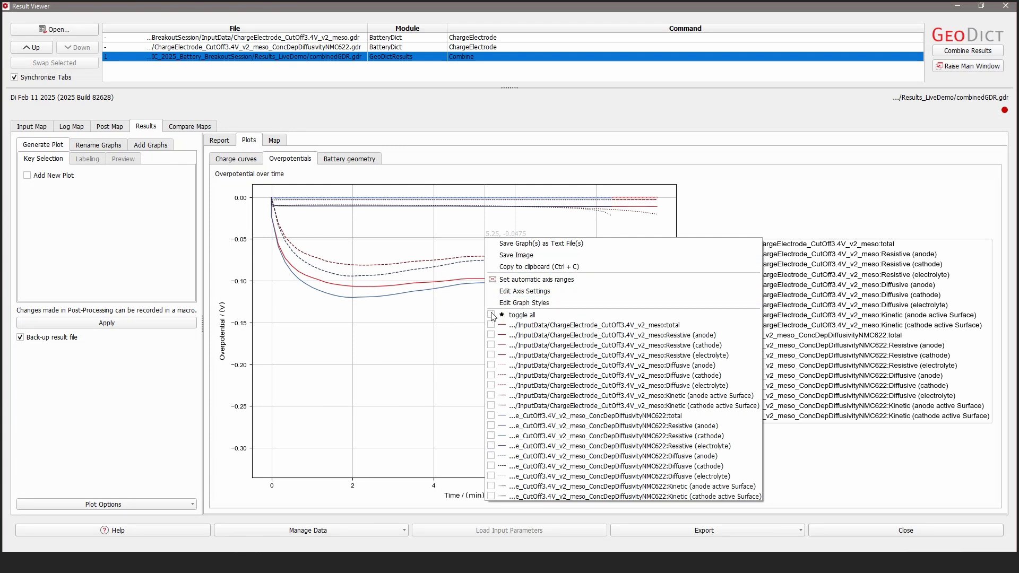
left_click(492, 345)
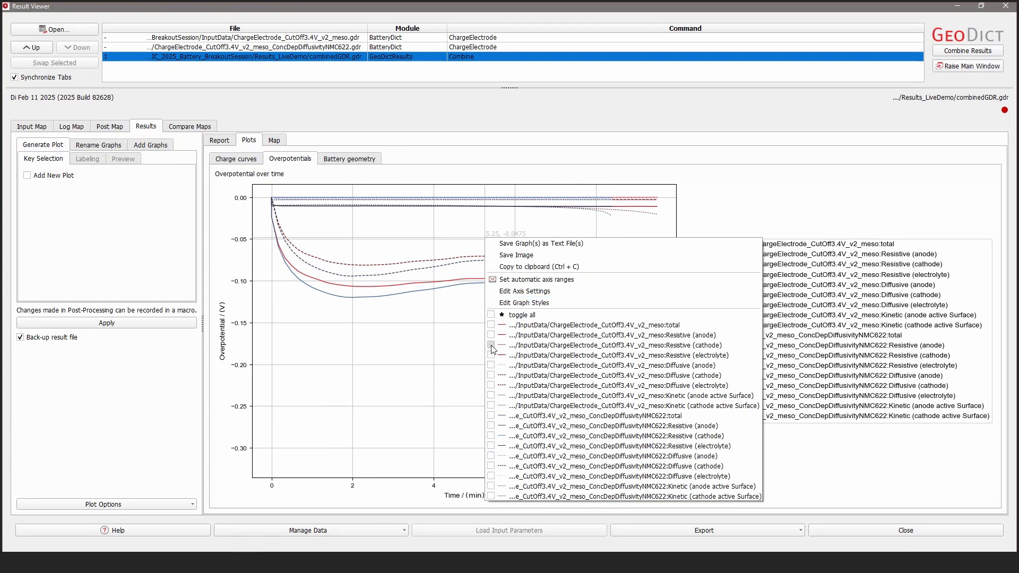
left_click(491, 436)
left_click(432, 410)
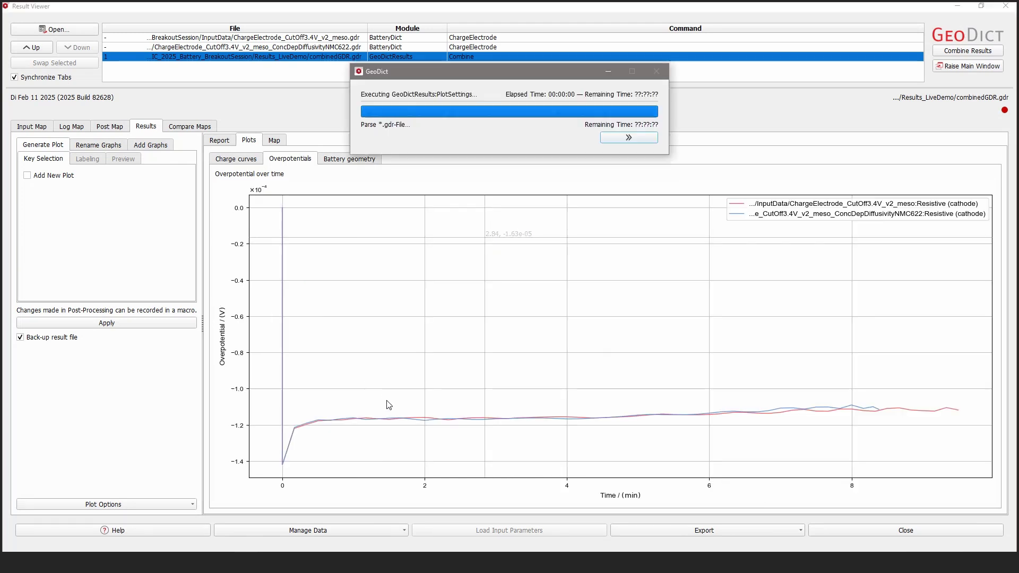
- Replace the Resistive (cathode) graphs in the overpotential plot with the Diffusive (cathode) graphs of both results
right_click(507, 367)
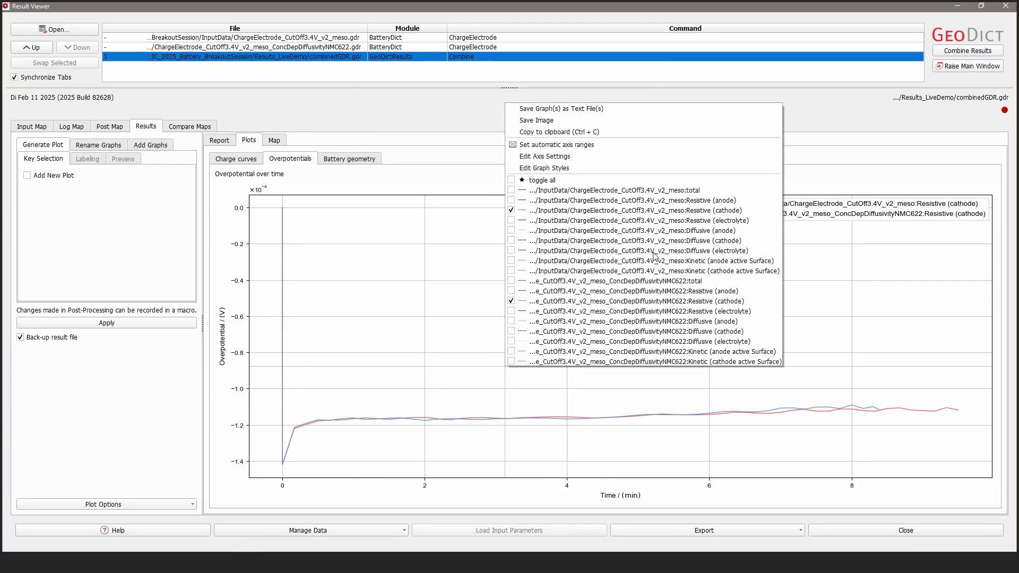
left_click(511, 241)
left_click(511, 211)
left_click(510, 319)
left_click(511, 297)
right_click(512, 299)
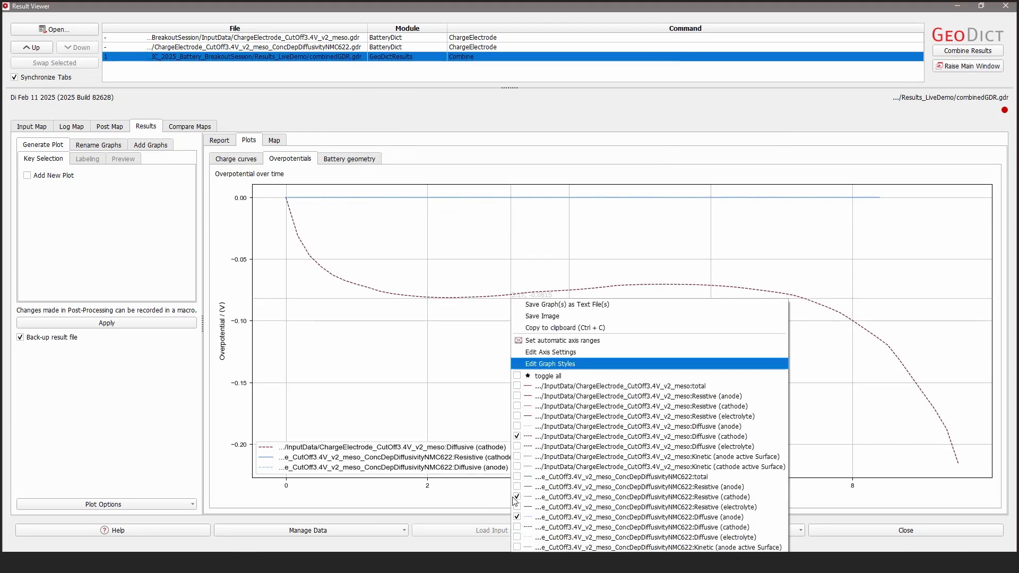
left_click(516, 527)
left_click(517, 517)
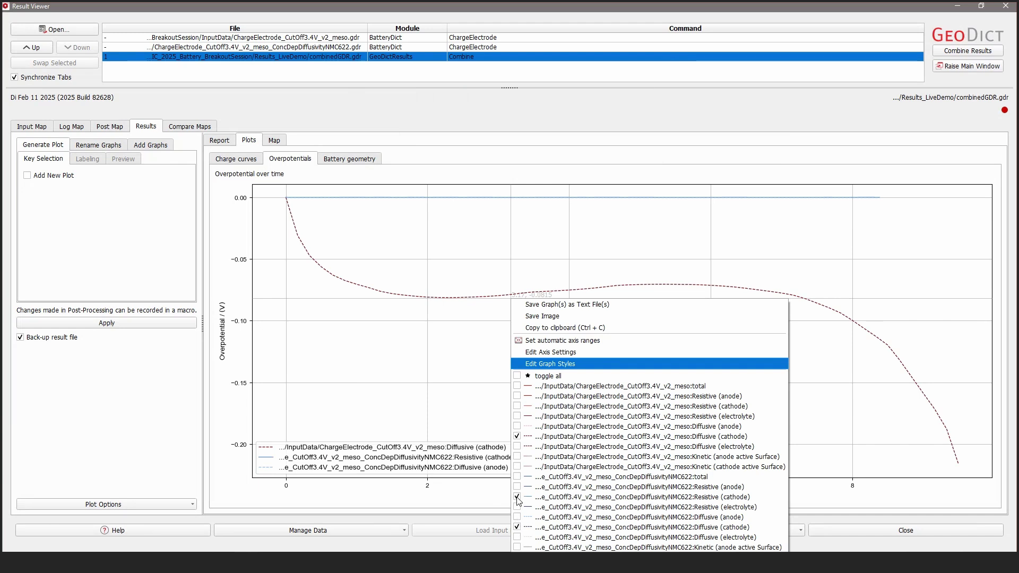
left_click(517, 497)
left_click(489, 444)
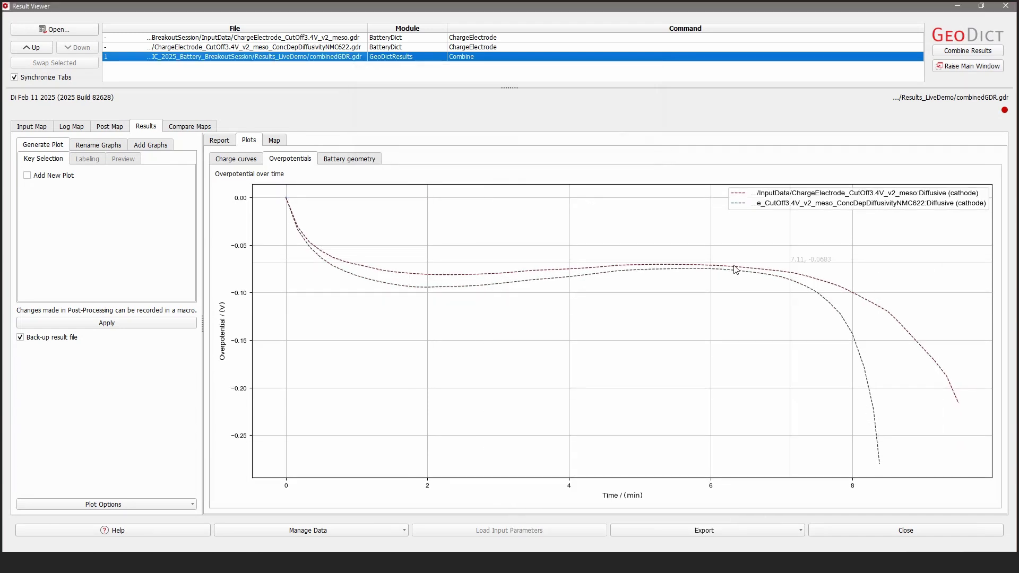